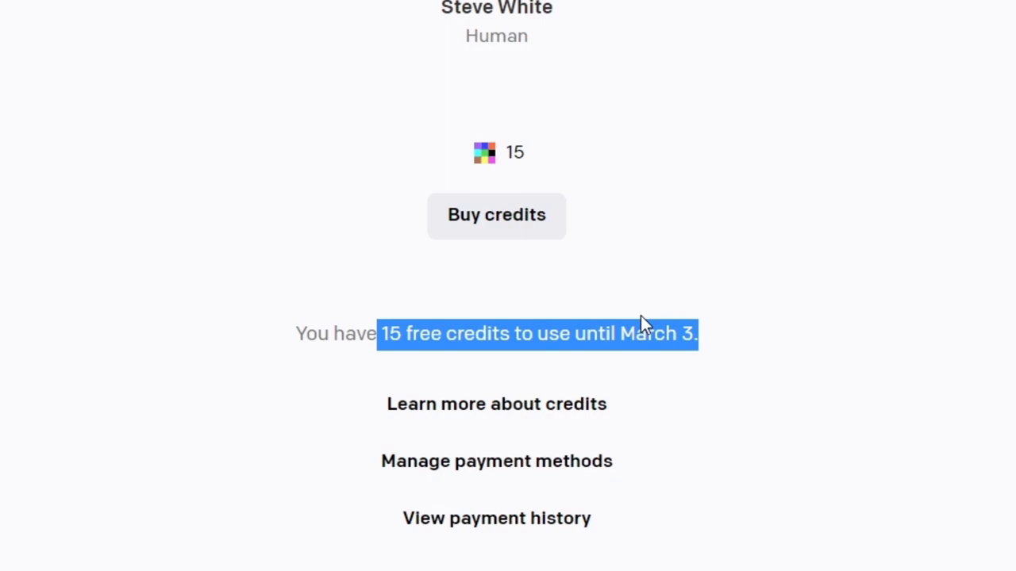
# Check the price of DALL·E credits in the purchase dialog and close it without buying.
pyautogui.click(496, 210)
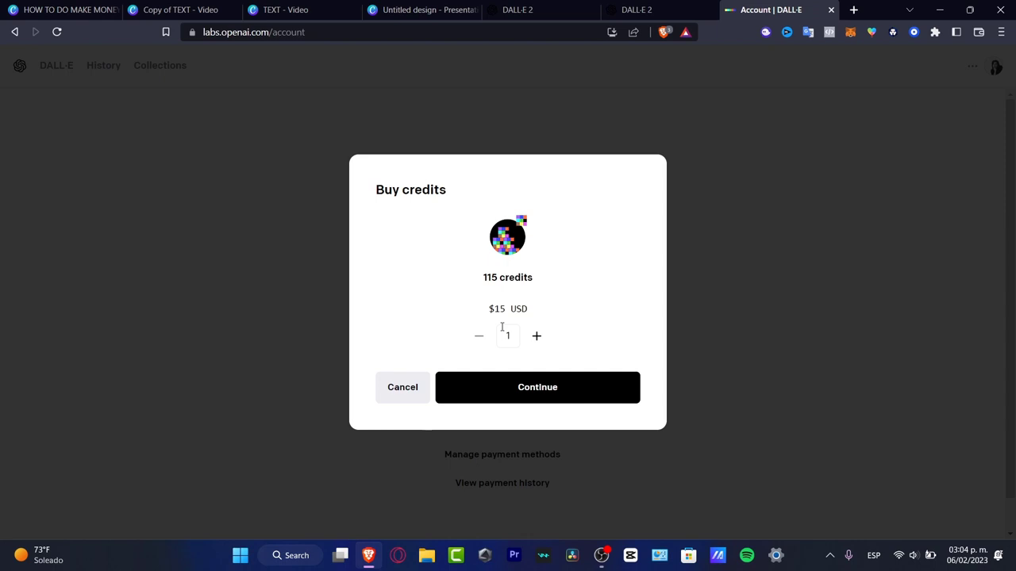
pyautogui.click(802, 324)
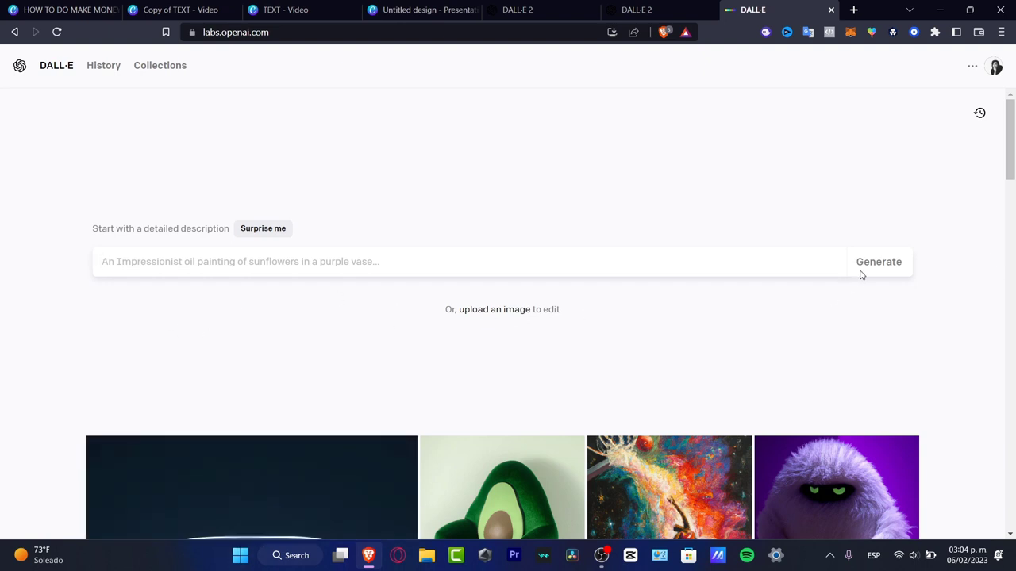
# Use the furry monster example to generate "A photo of a white fur monster standing in a purple room" and return to the full result set.
pyautogui.click(861, 479)
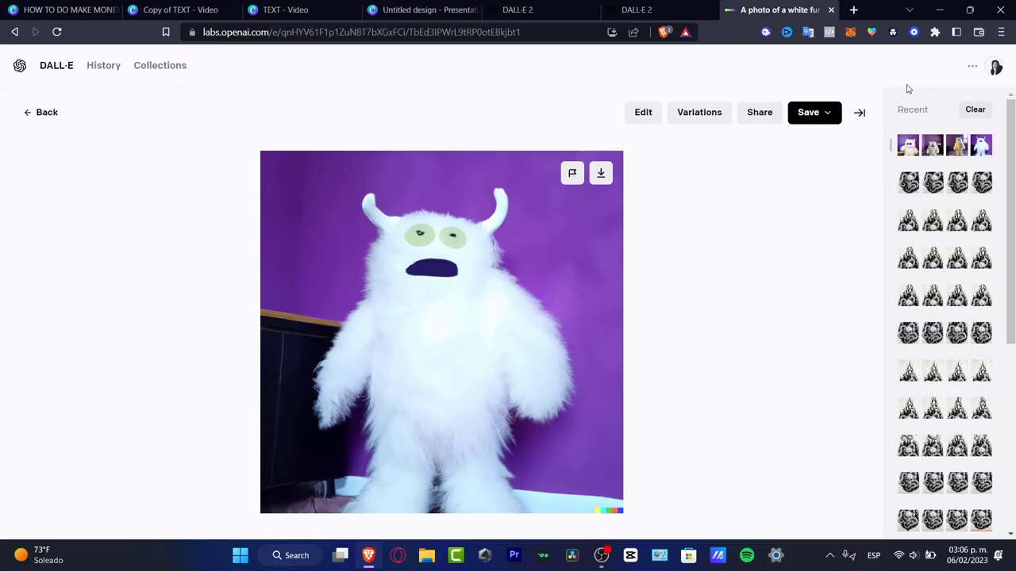
pyautogui.click(42, 112)
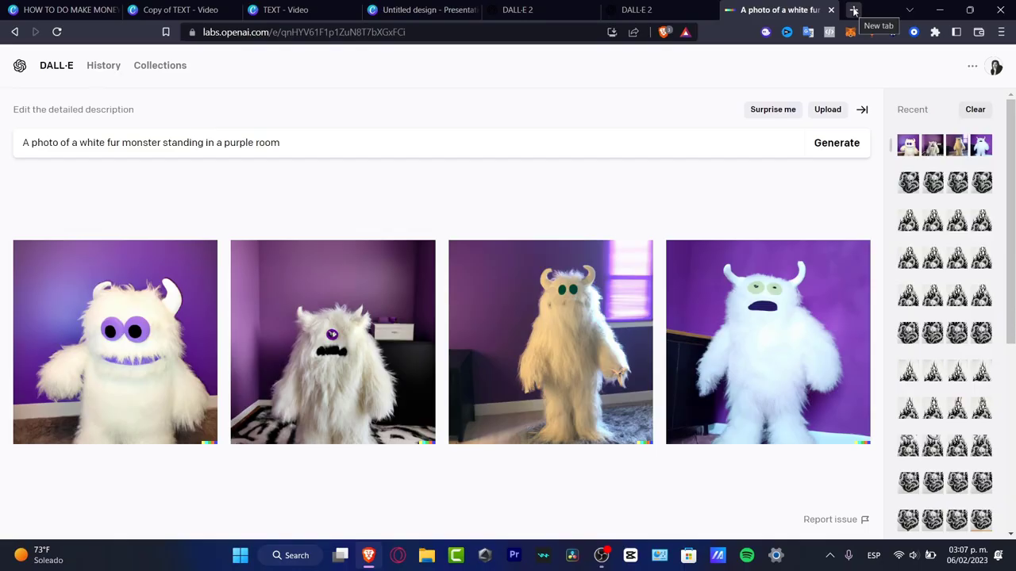
# Search the web for watercolor technique in a new browser tab.
pyautogui.click(853, 10)
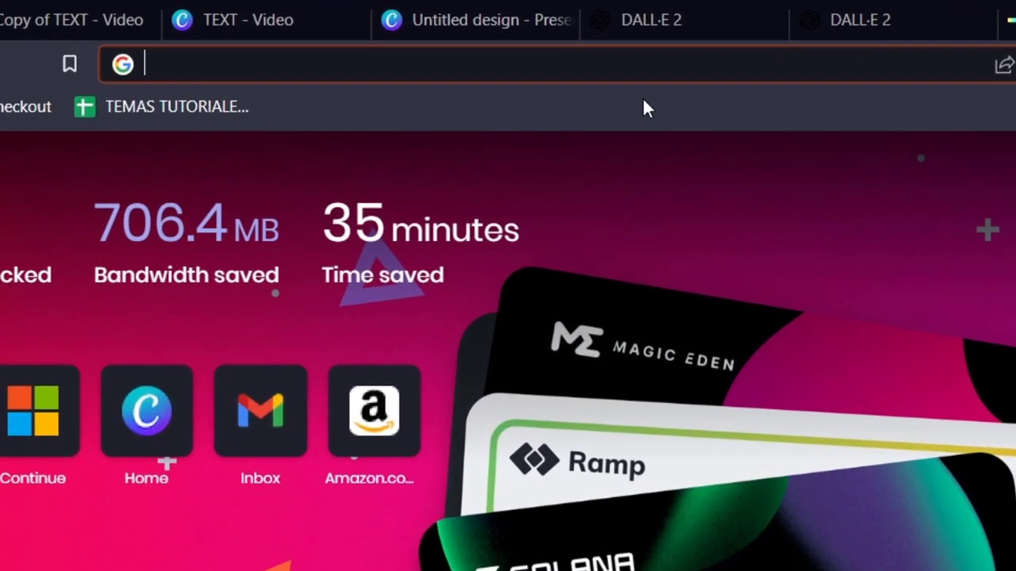
pyautogui.write('pw')
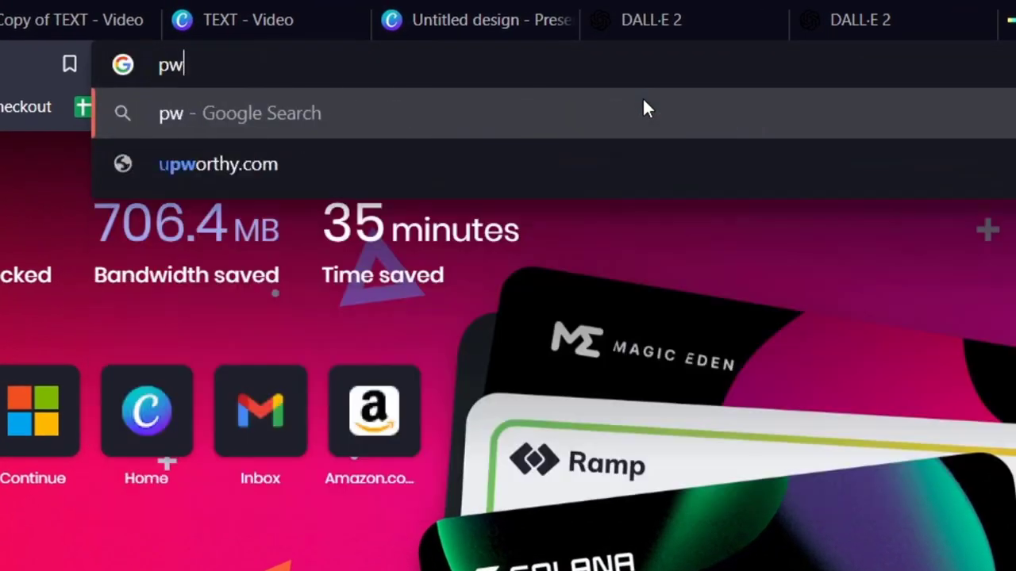
pyautogui.write('ater color techbiqe')
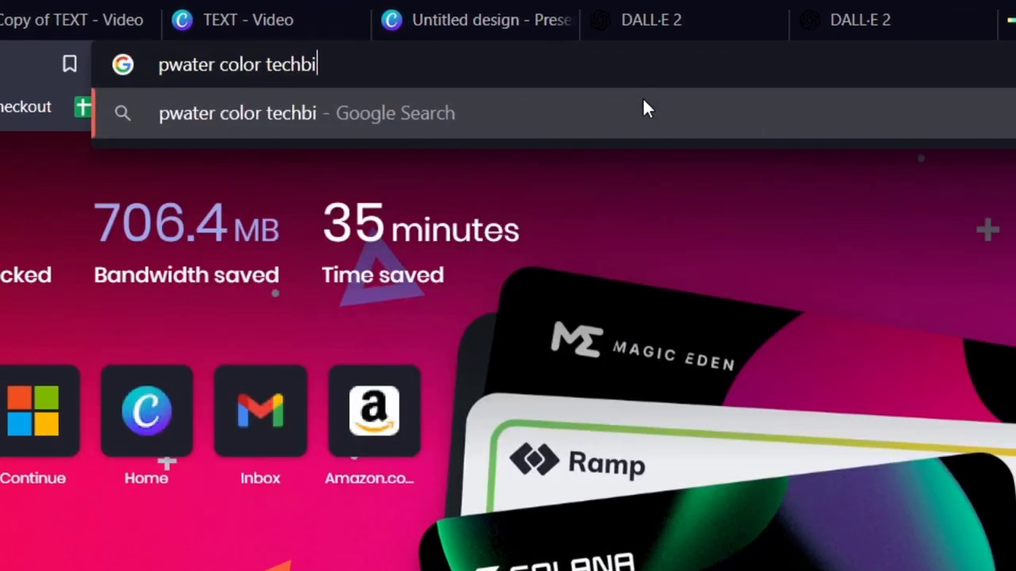
pyautogui.press('Return')
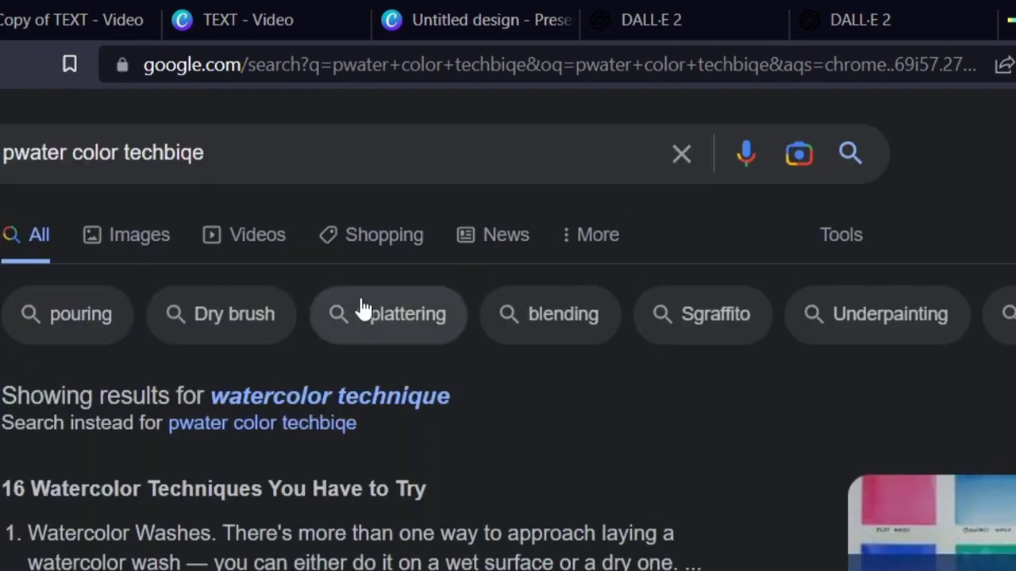
# Browse the image results for watercolor techniques and preview the mountain landscape painting from acrylgiessen.com.
pyautogui.click(174, 253)
pyautogui.scroll(-3, 174, 249)
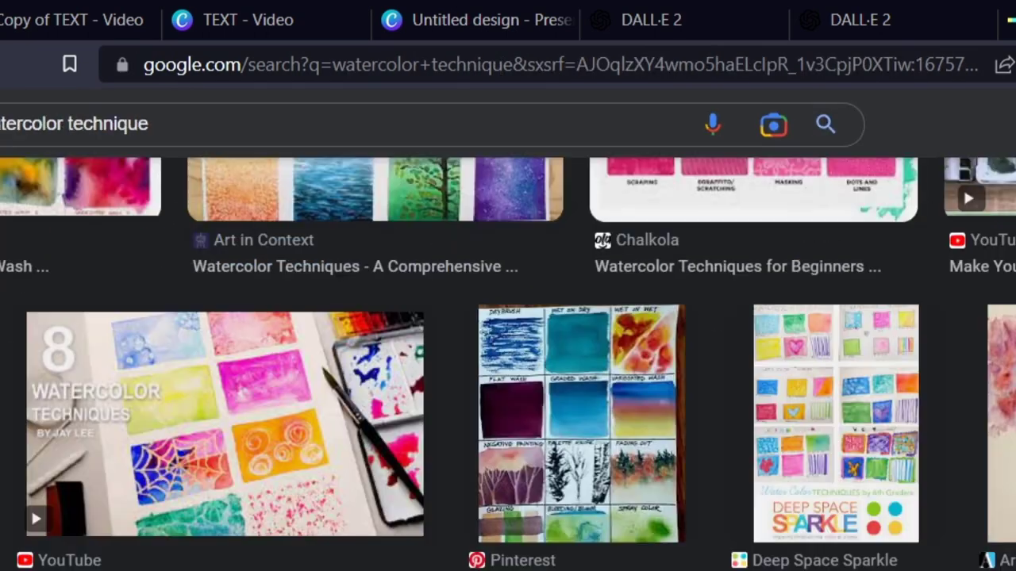
pyautogui.scroll(-5, 190, 448)
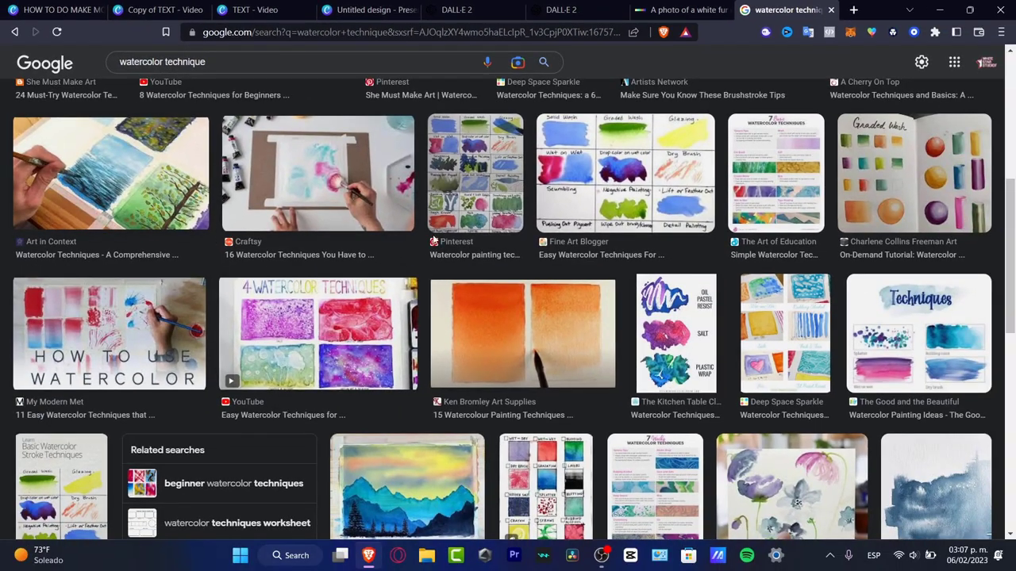
pyautogui.scroll(-3, 395, 286)
pyautogui.click(396, 287)
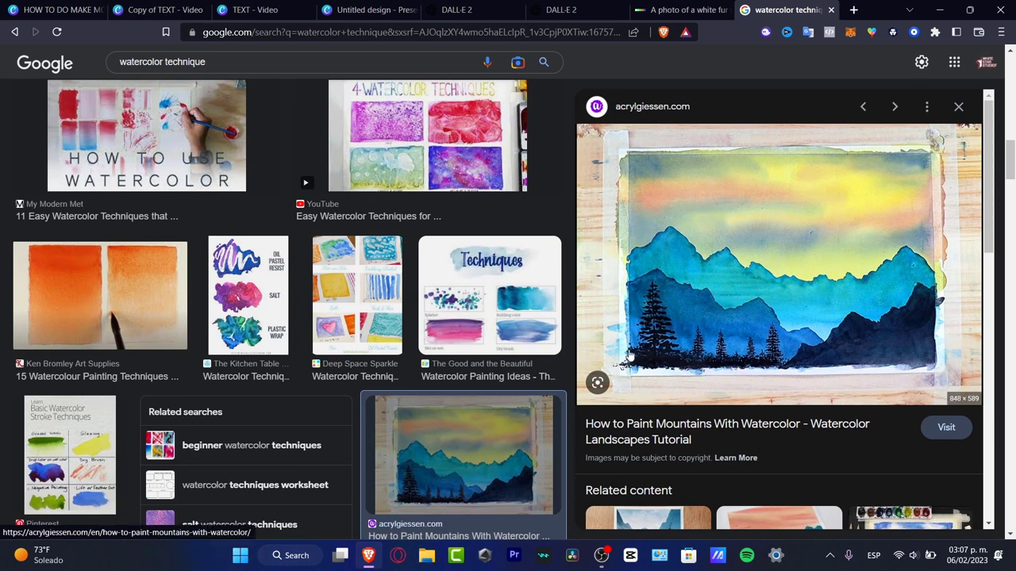
# Search Google Images for "3d render examples" and look through the results.
pyautogui.tripleClick(341, 70)
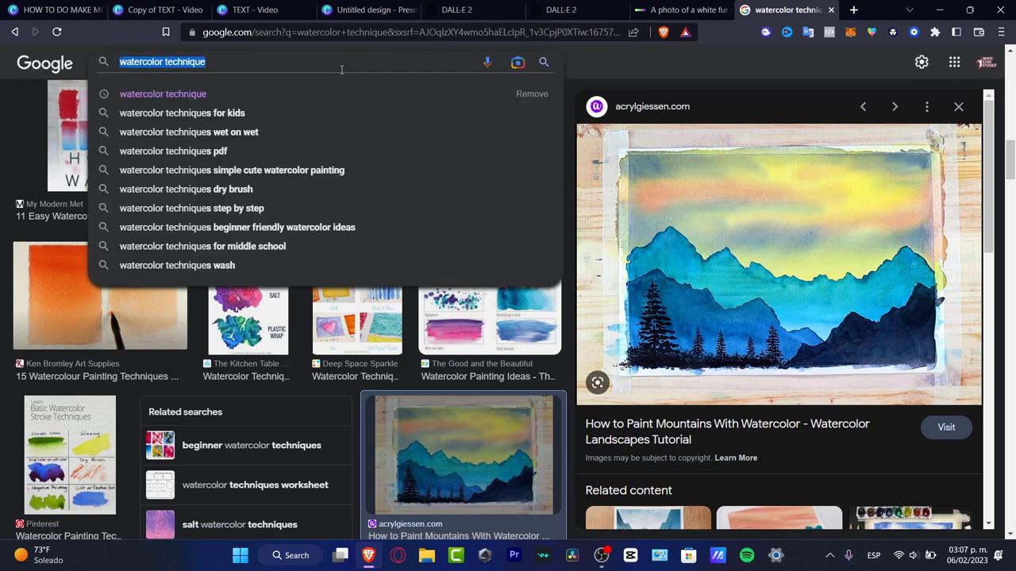
pyautogui.write('3d reder')
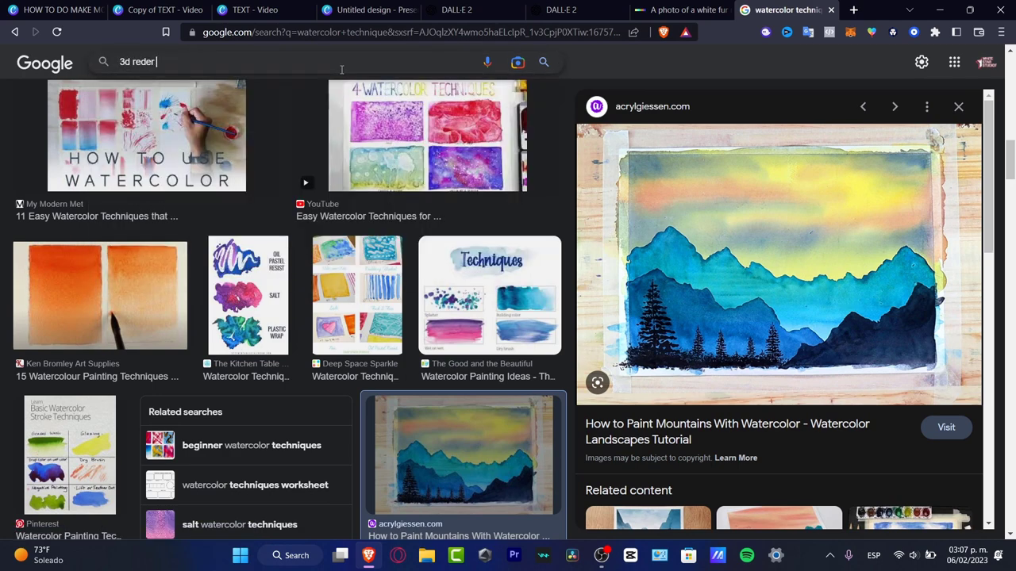
pyautogui.press('BackSpace')
pyautogui.press('BackSpace')
pyautogui.press('BackSpace')
pyautogui.write('nder examp')
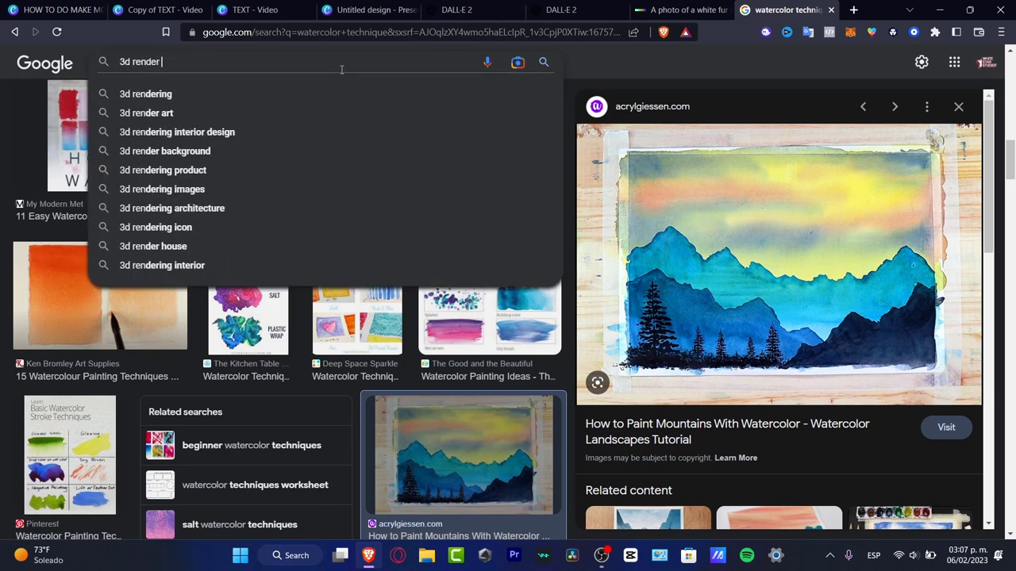
pyautogui.write('les')
pyautogui.press('Return')
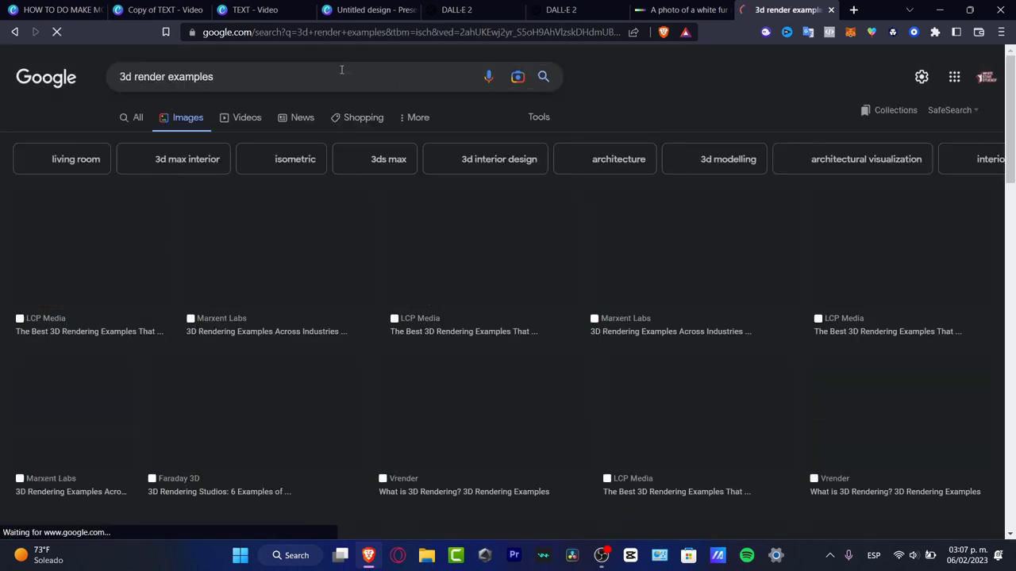
pyautogui.scroll(-5, 500, 316)
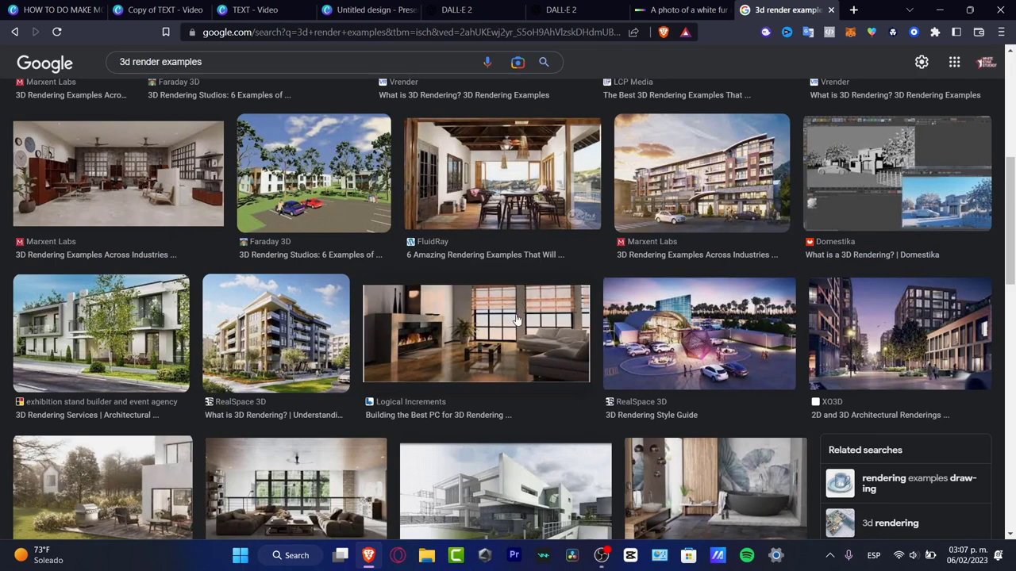
pyautogui.scroll(-3, 514, 318)
pyautogui.scroll(-10, 521, 324)
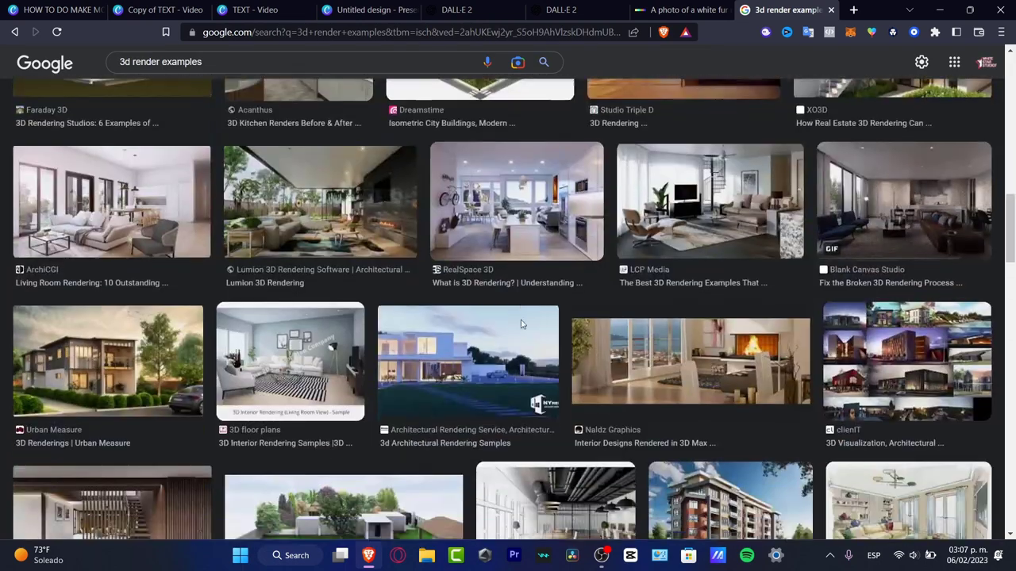
pyautogui.scroll(-3, 521, 323)
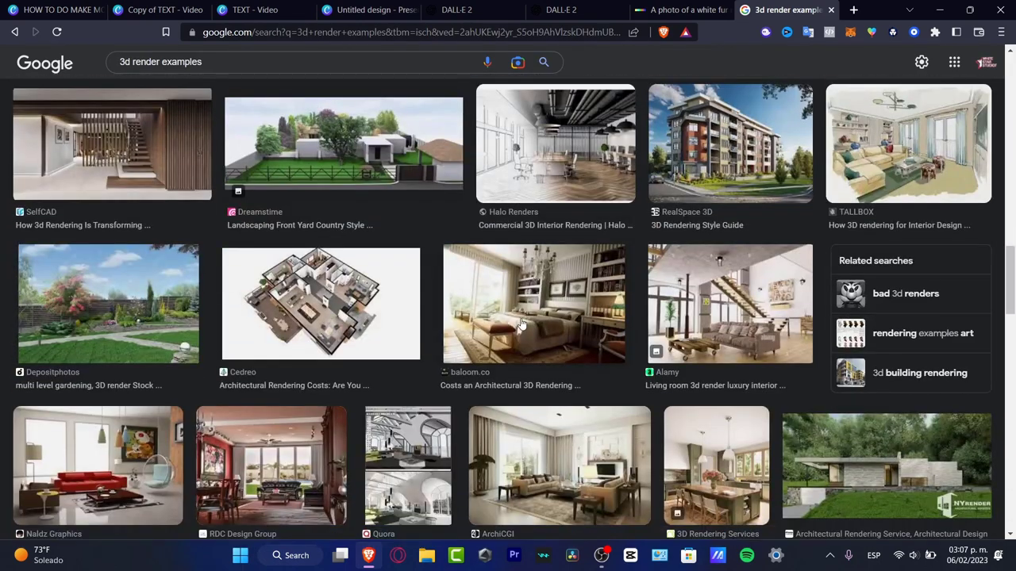
pyautogui.scroll(15, 522, 324)
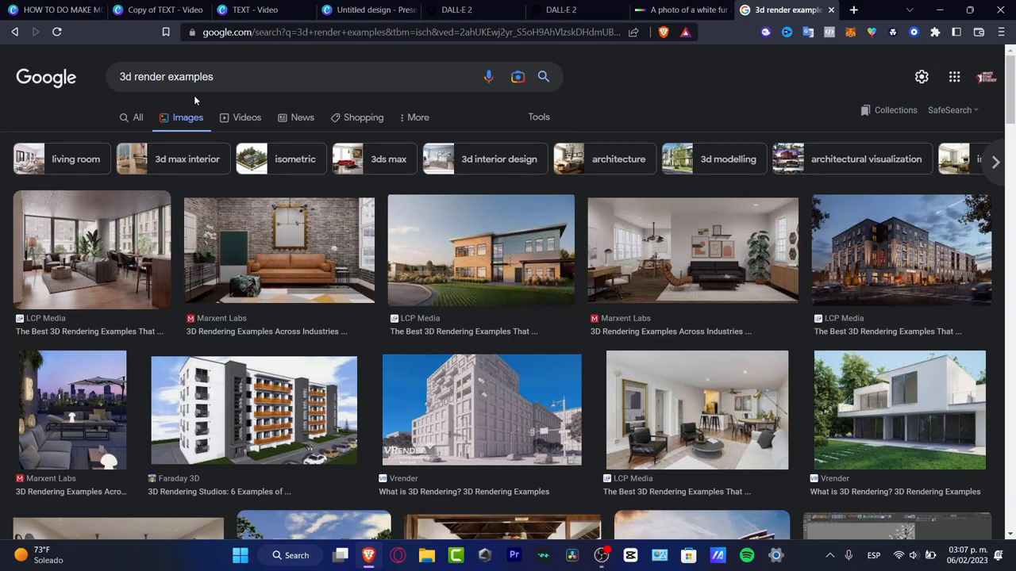
# Search Google Images for "photorealistic painting example" and preview the Wikipedia painting of John's Diner.
pyautogui.doubleClick(253, 74)
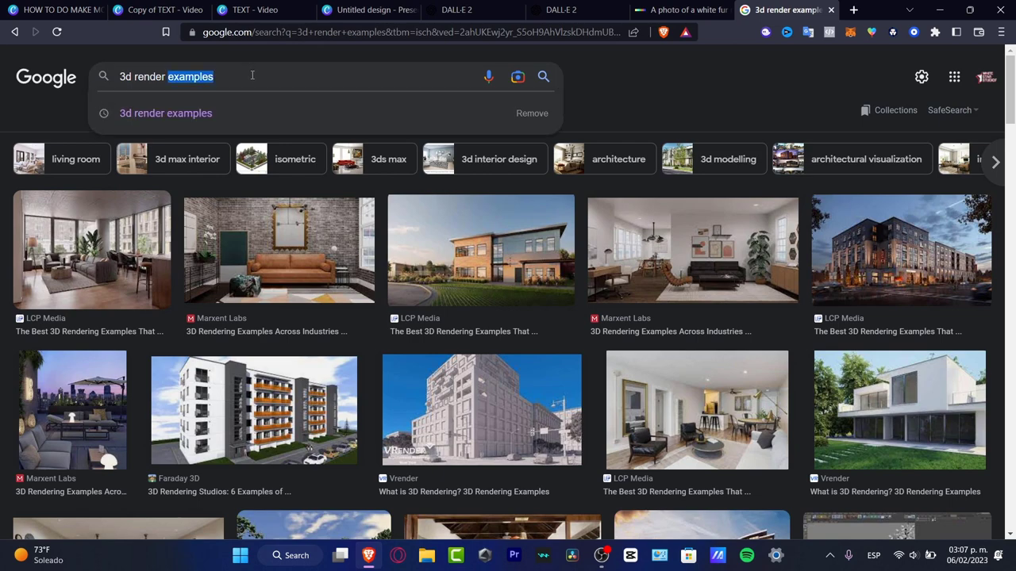
pyautogui.press('BackSpace')
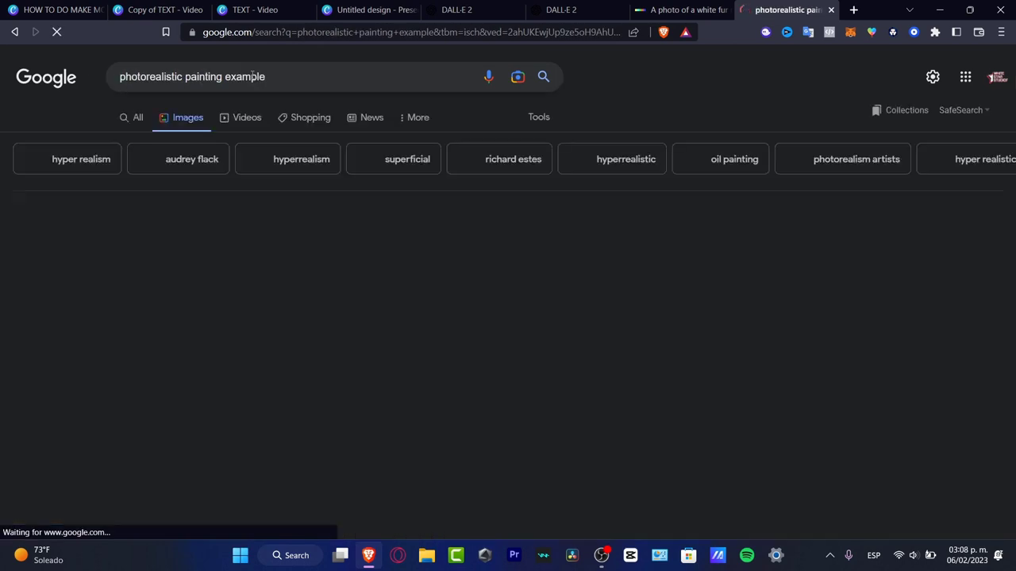
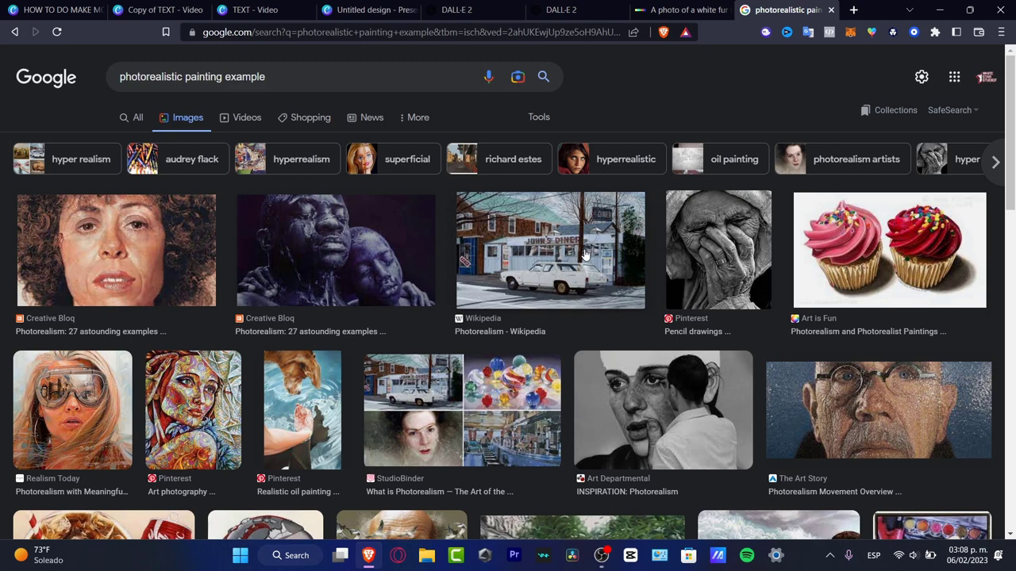
pyautogui.click(584, 254)
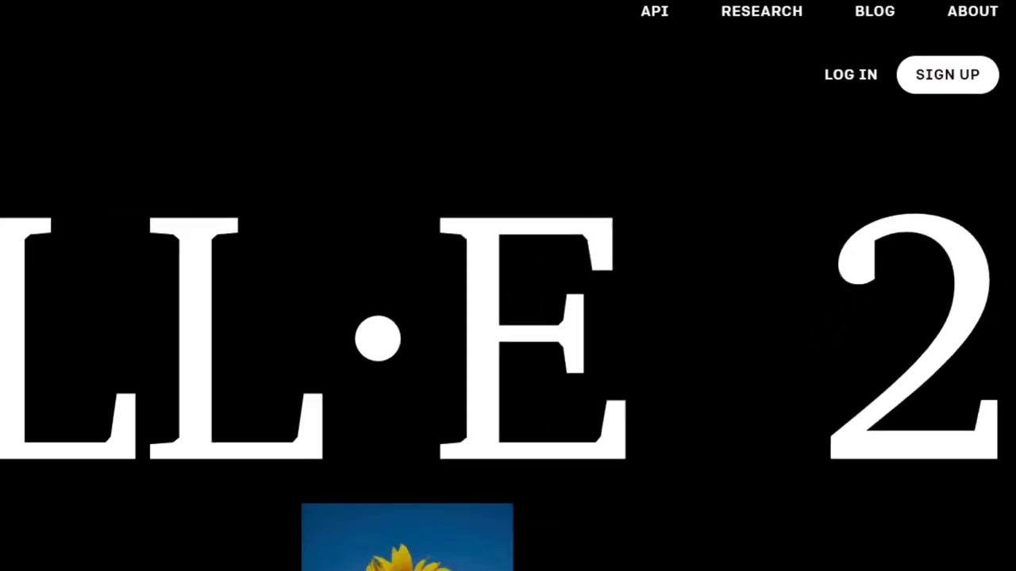
# Look over the DALL·E 2 introduction page on openai.com, including its list of links.
pyautogui.scroll(-3, 728, 350)
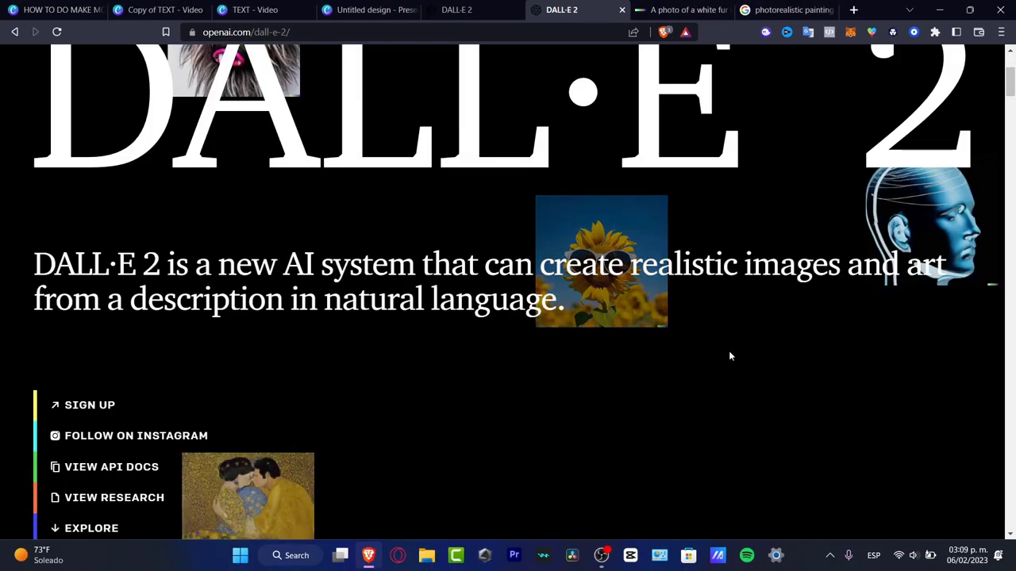
pyautogui.scroll(3, 728, 354)
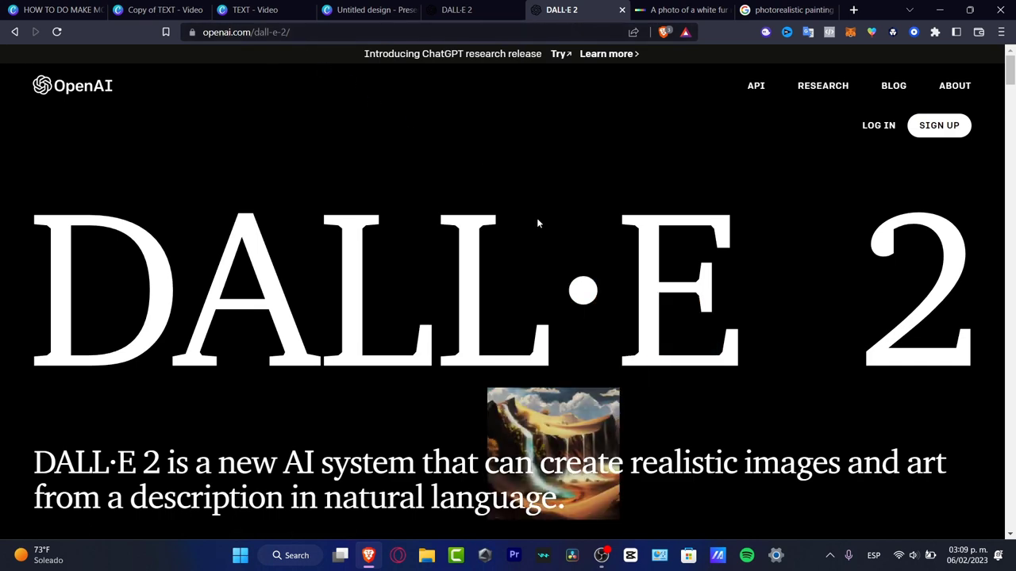
pyautogui.scroll(-5, 510, 382)
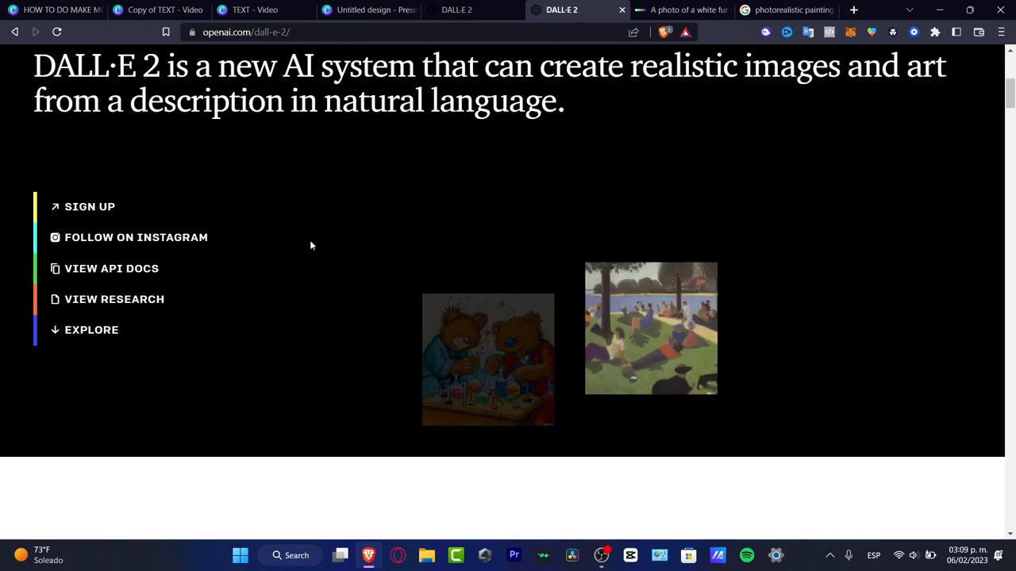
# Open the DALL·E 2 API docs and read the image generation guide as far as the Edits section.
pyautogui.click(111, 269)
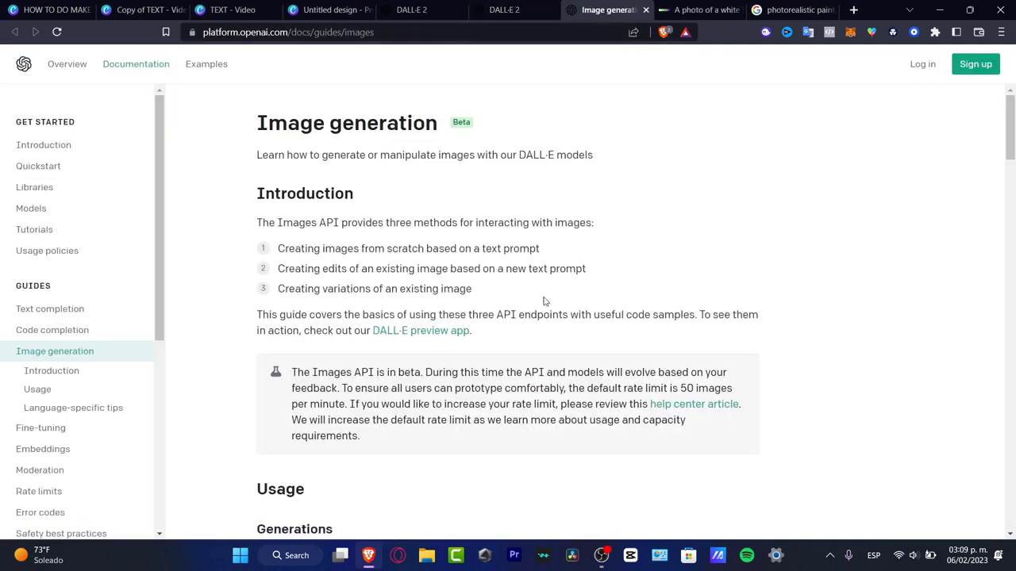
pyautogui.scroll(-5, 679, 358)
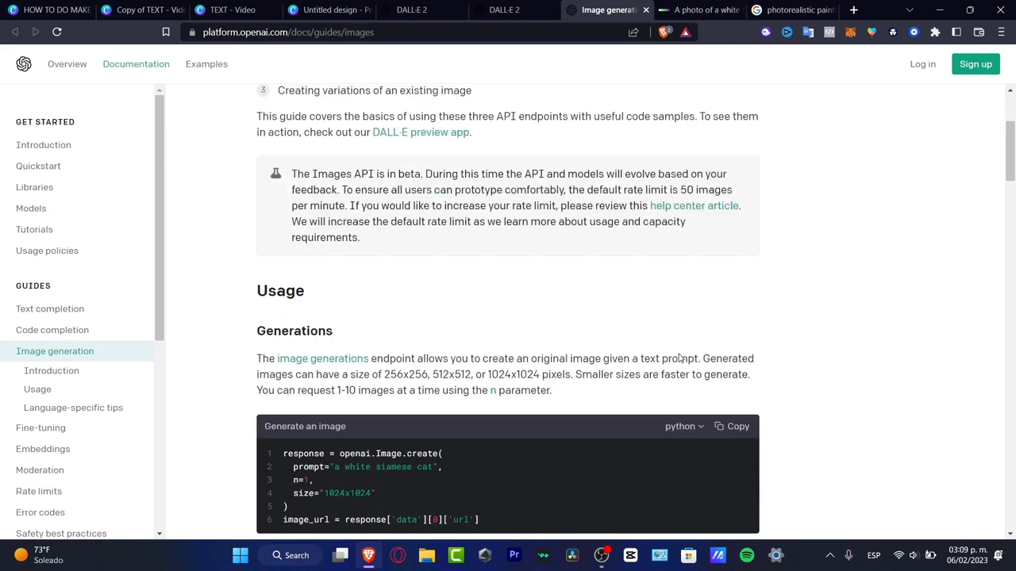
pyautogui.scroll(-5, 679, 358)
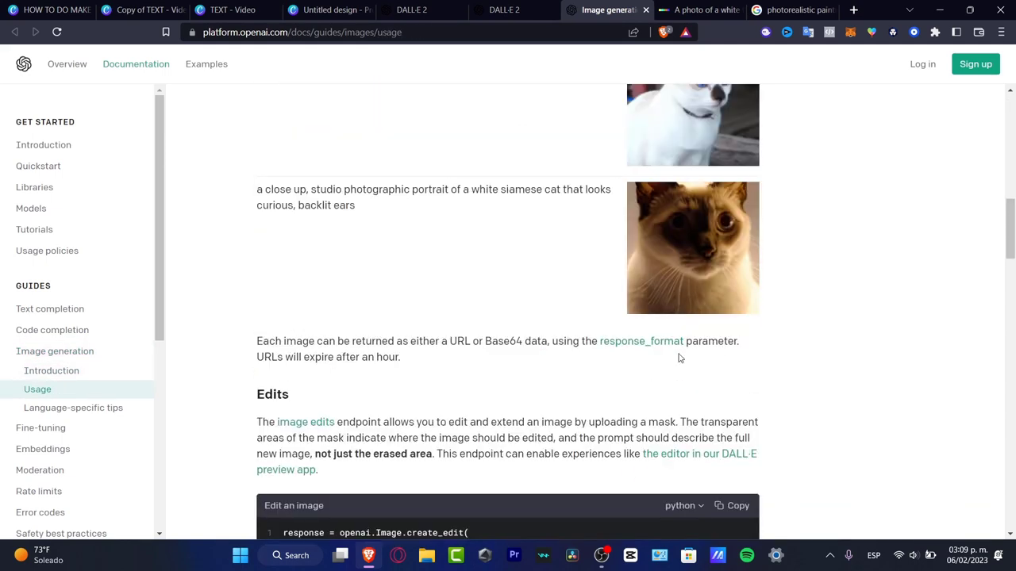
# Return to the photorealistic painting image results and preview the Salvador Dalí portrait from Illustration History.
pyautogui.click(543, 7)
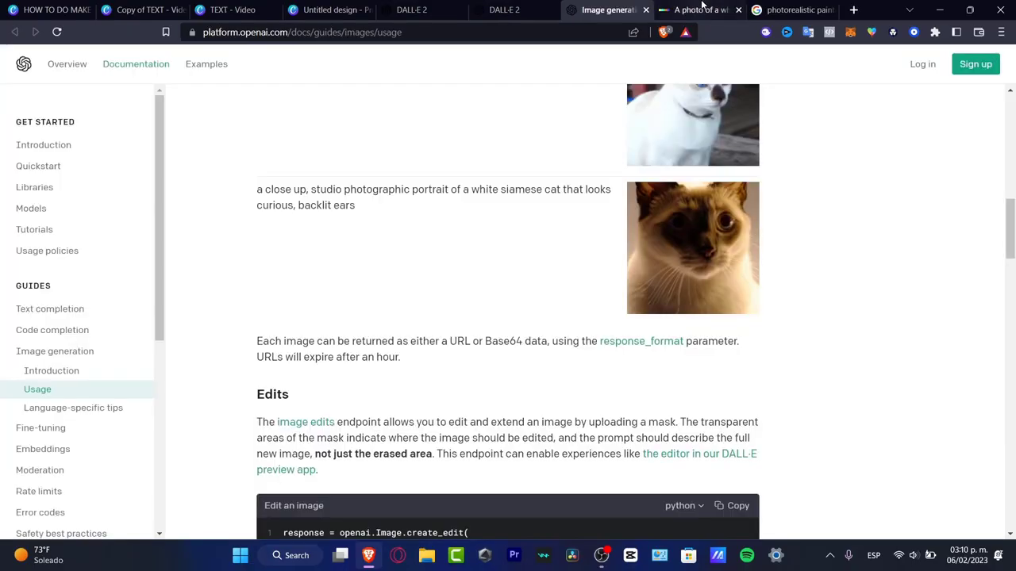
pyautogui.click(701, 8)
pyautogui.click(817, 10)
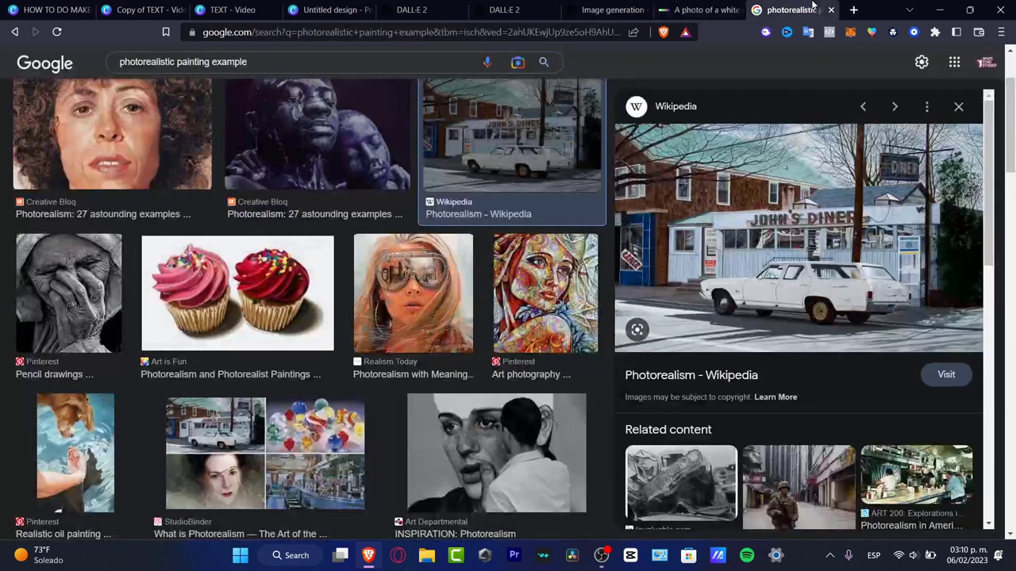
pyautogui.scroll(2, 619, 491)
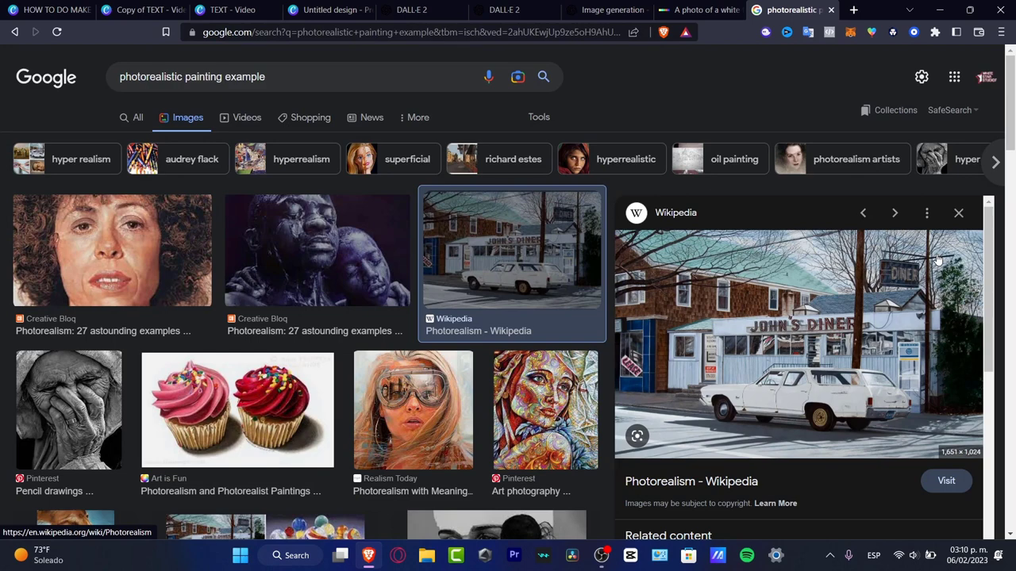
pyautogui.click(346, 231)
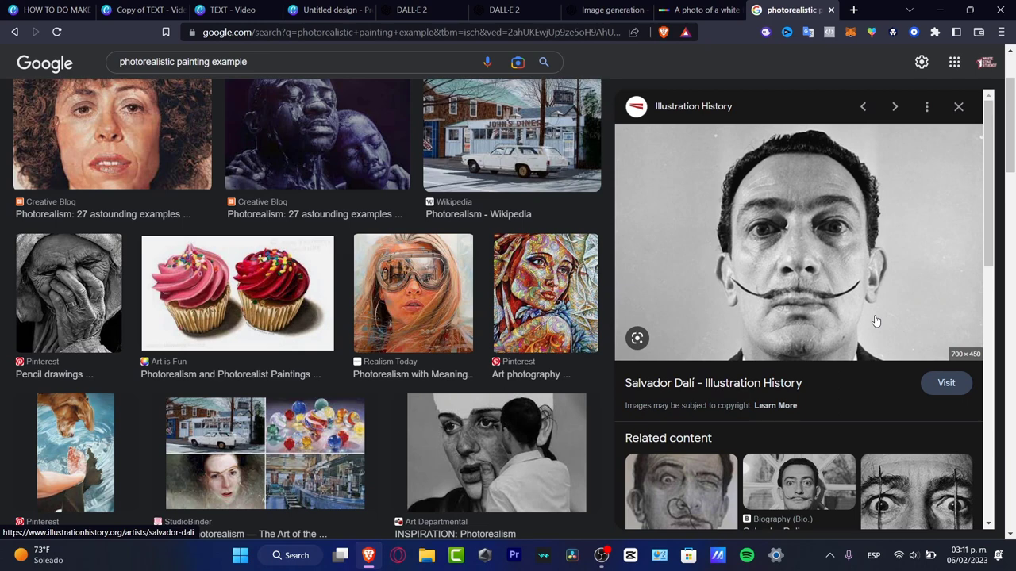
# Switch back to DALL·E, leave the white fur monster results, and open the history of all generations.
pyautogui.click(694, 10)
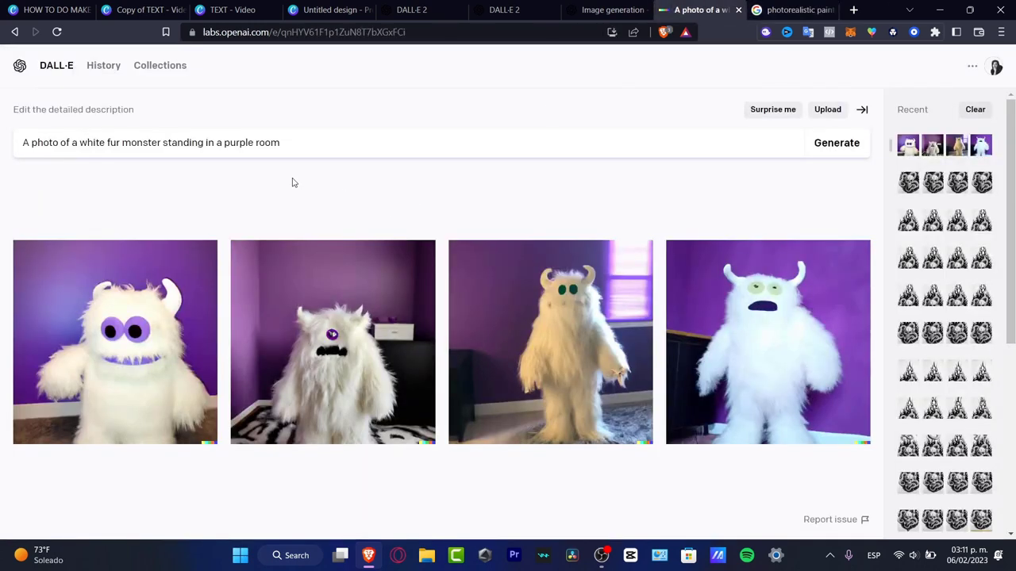
pyautogui.hotkey('alt', 'Left')
pyautogui.click(854, 306)
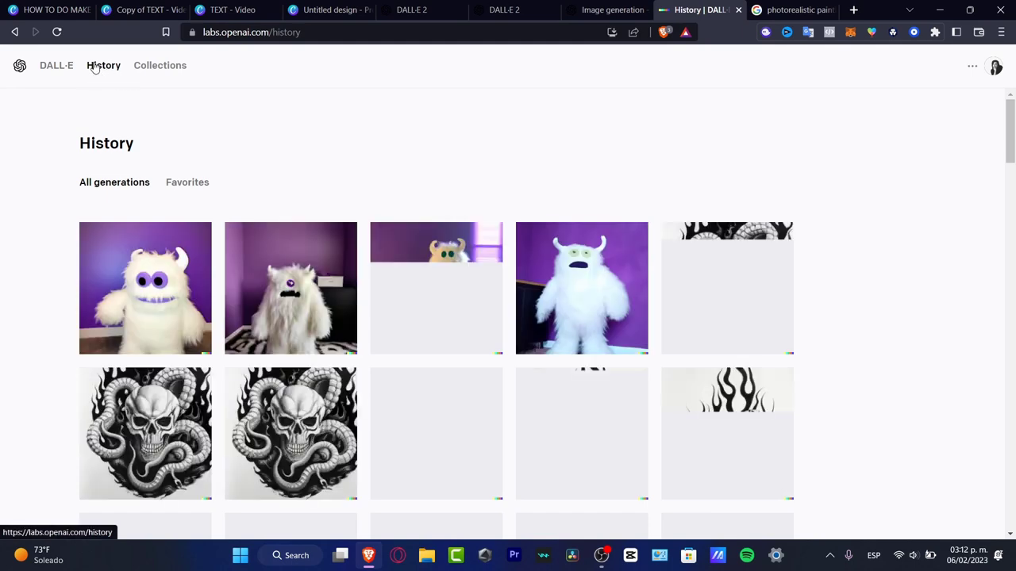
# Look through the generation history as far as the devil head sketches and open the grinning cartoon-like devil with round eyes.
pyautogui.scroll(-6, 372, 198)
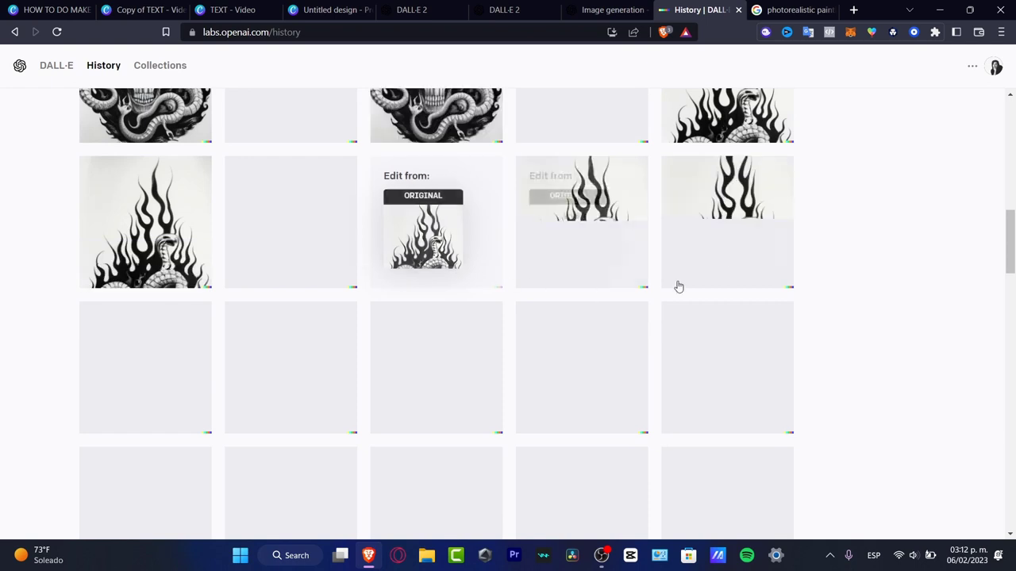
pyautogui.scroll(-5, 746, 274)
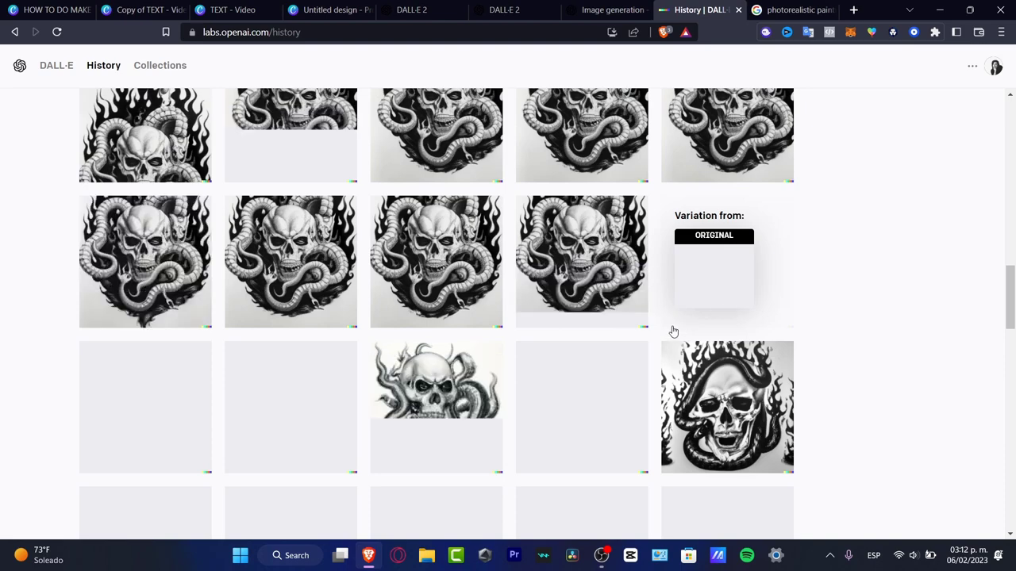
pyautogui.scroll(-5, 818, 343)
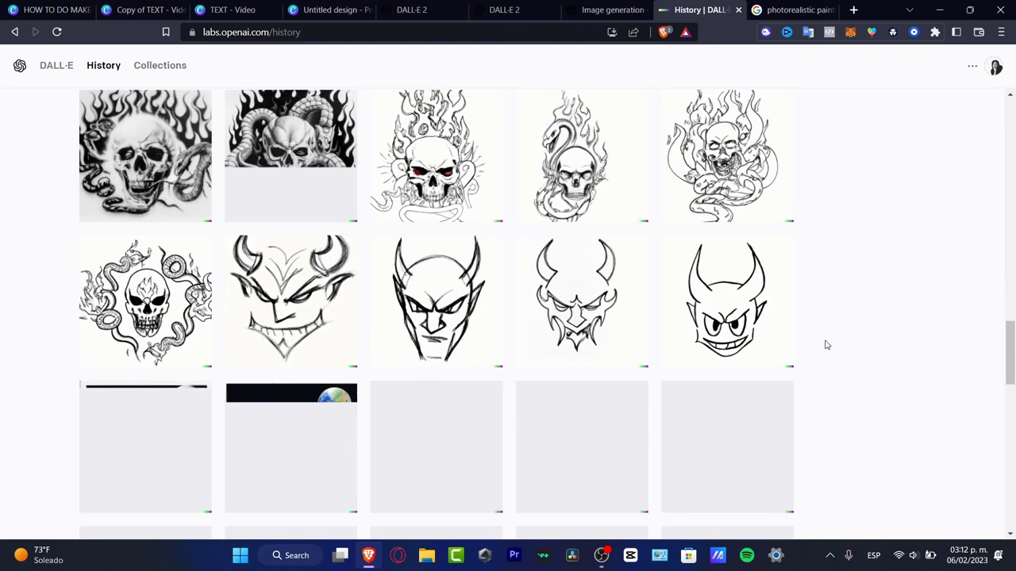
pyautogui.click(732, 316)
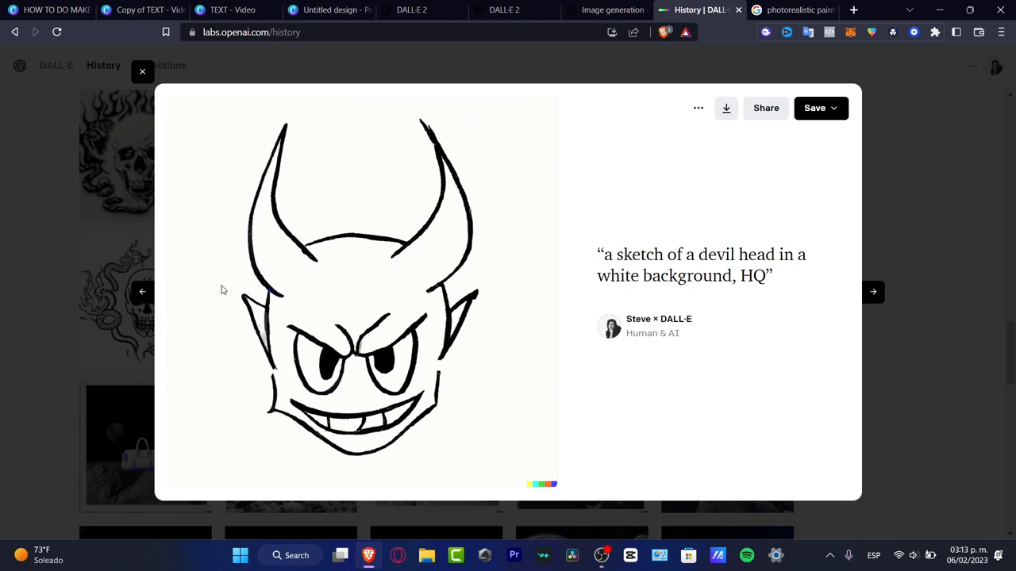
# Browse the other devil head sketches back to the first skull sketch, and return to the wide-grinning devil with the "a sketch of a devil head" prompt.
pyautogui.click(141, 295)
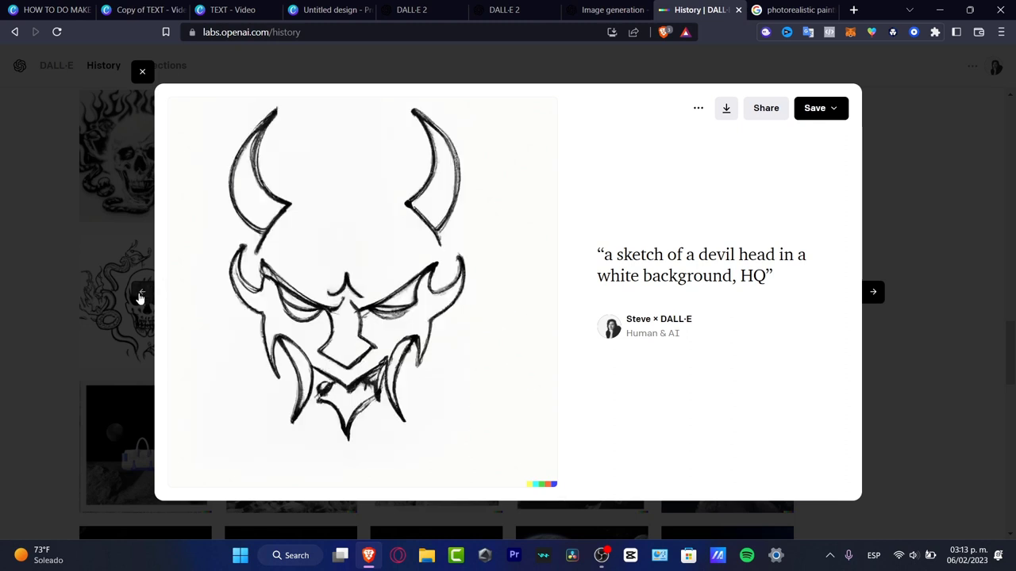
pyautogui.click(141, 295)
pyautogui.click(140, 295)
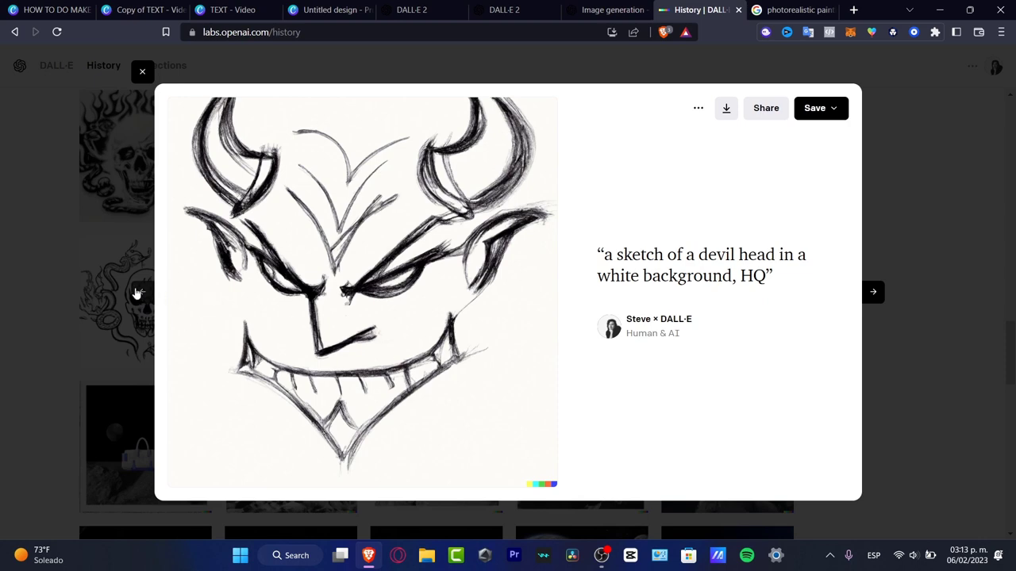
pyautogui.click(138, 292)
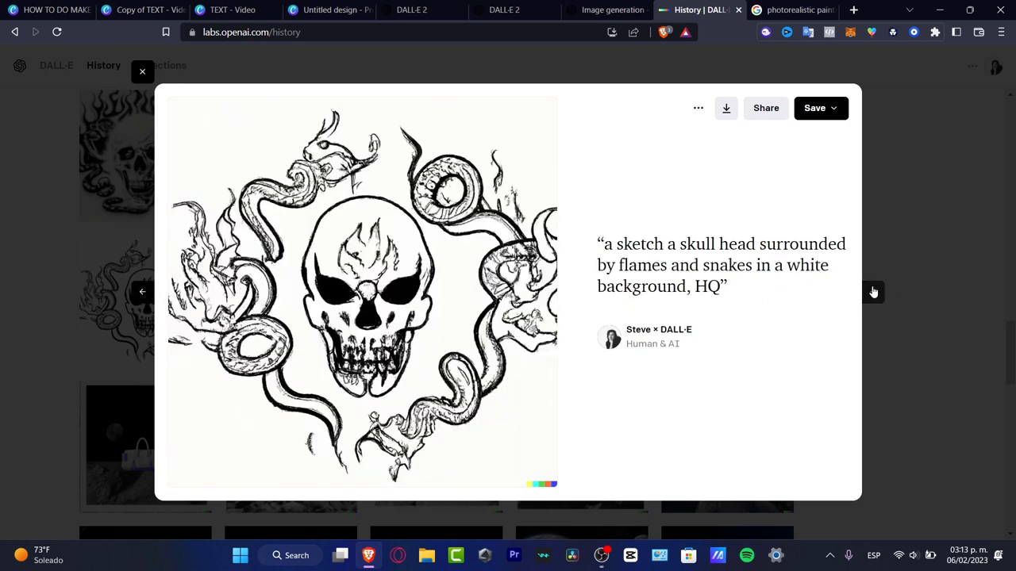
pyautogui.click(873, 292)
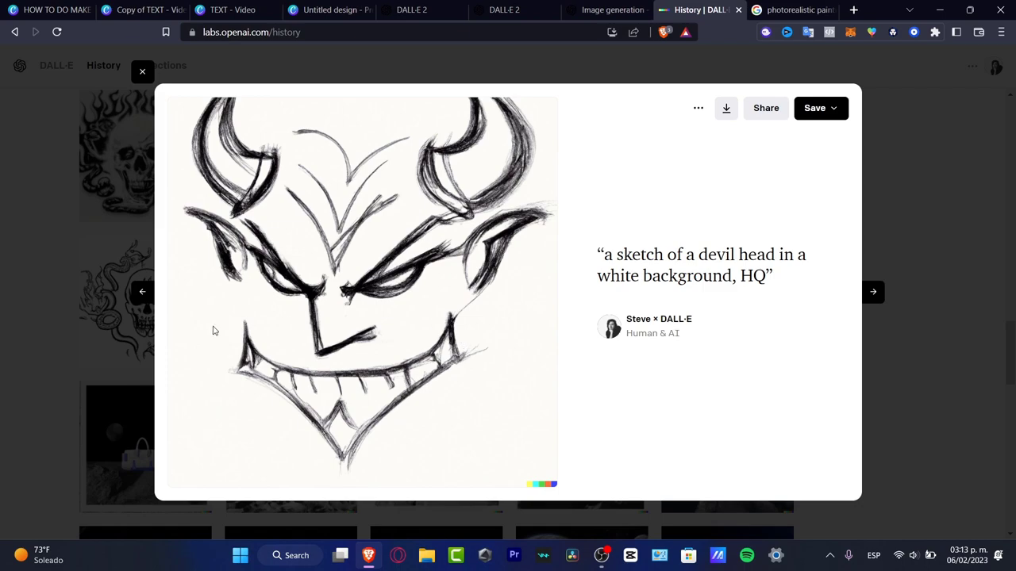
# View the sketches of a skull head surrounded by flames and snakes, and compare them with the black and white oil painting version.
pyautogui.click(142, 293)
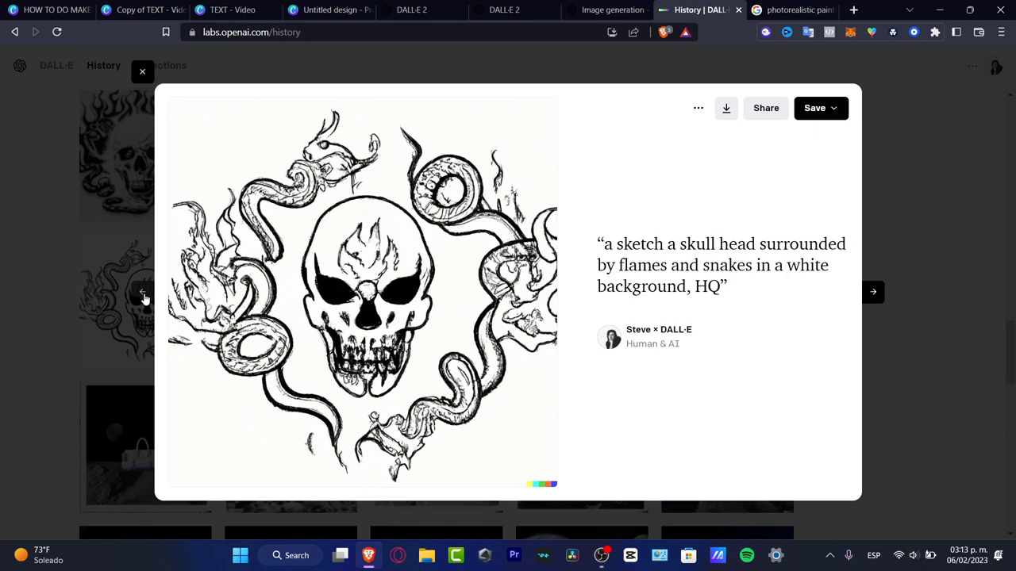
pyautogui.click(144, 296)
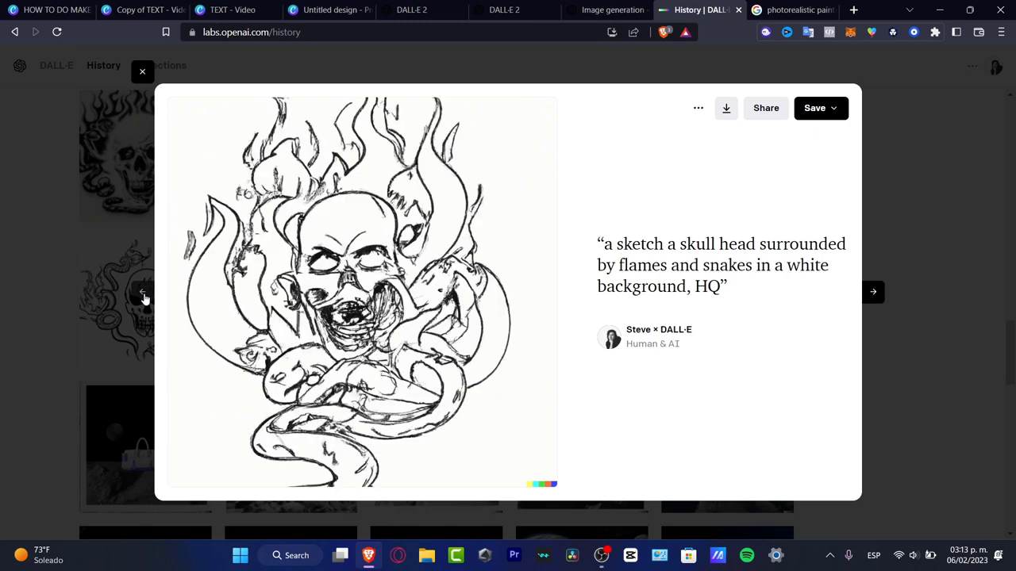
pyautogui.click(144, 296)
pyautogui.click(144, 296)
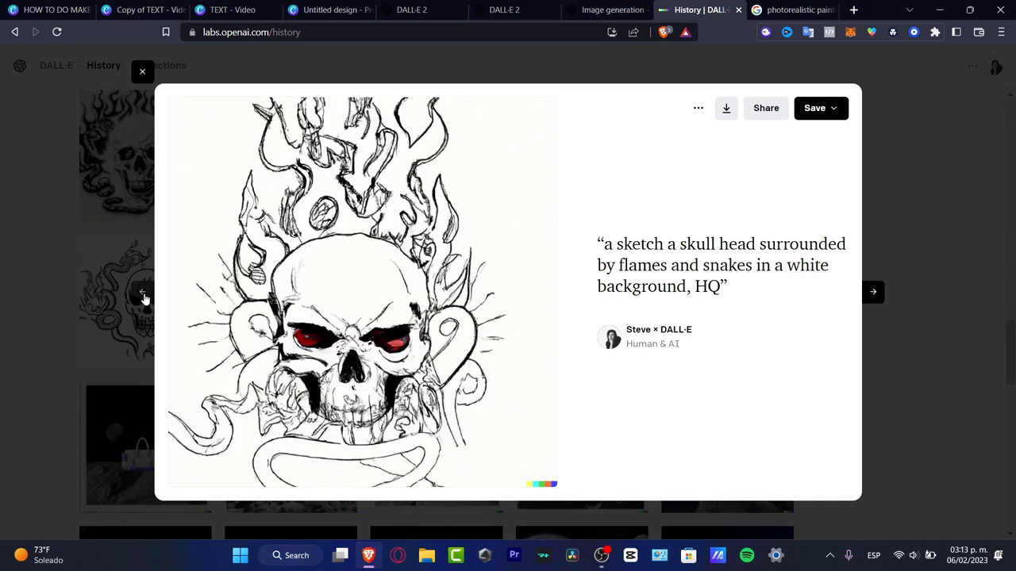
pyautogui.click(143, 296)
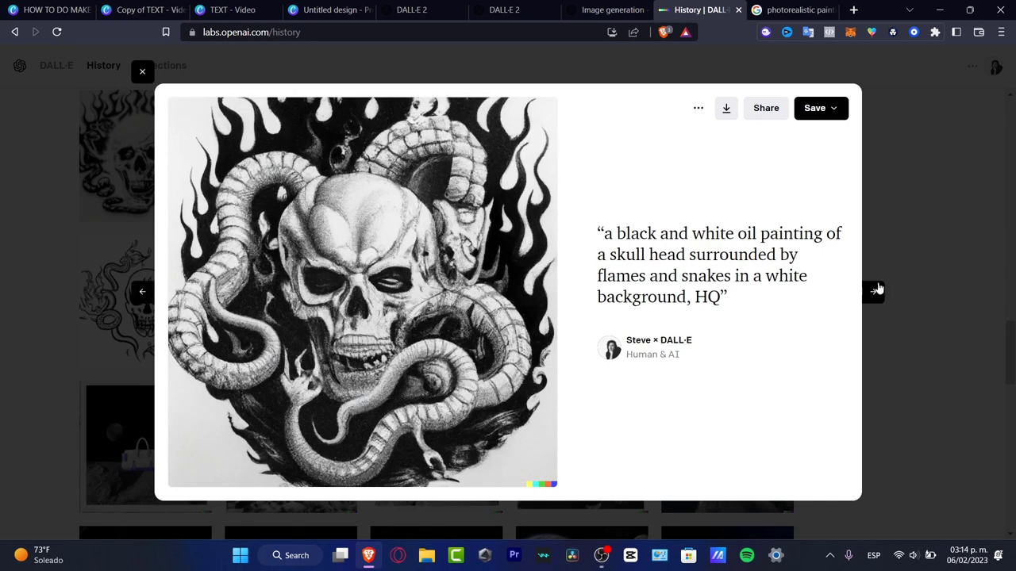
pyautogui.click(876, 290)
pyautogui.click(876, 291)
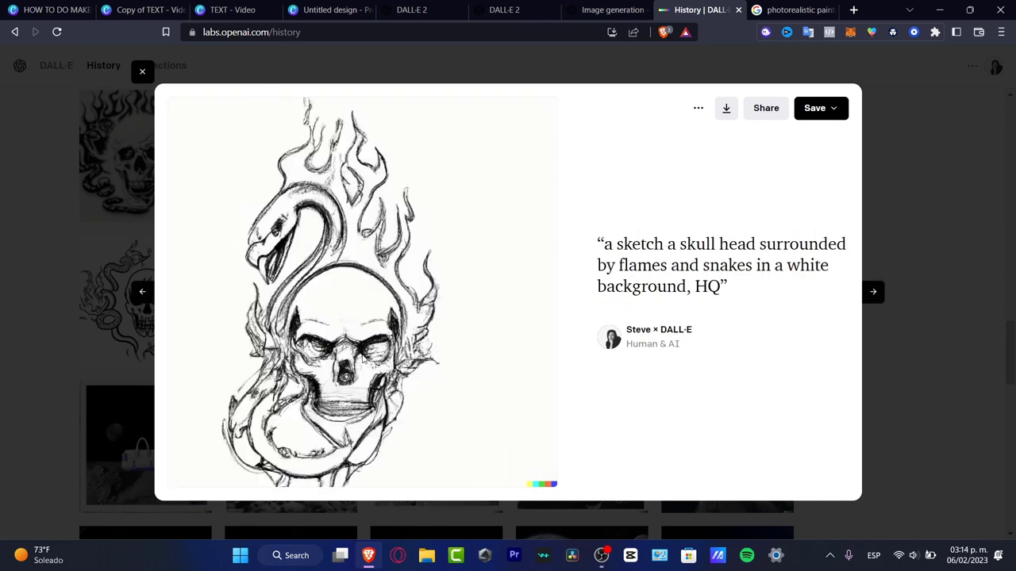
# Compare the black and white oil paintings of the skull with flames and snakes, ending on the one with snakes coiled around the skull.
pyautogui.click(141, 295)
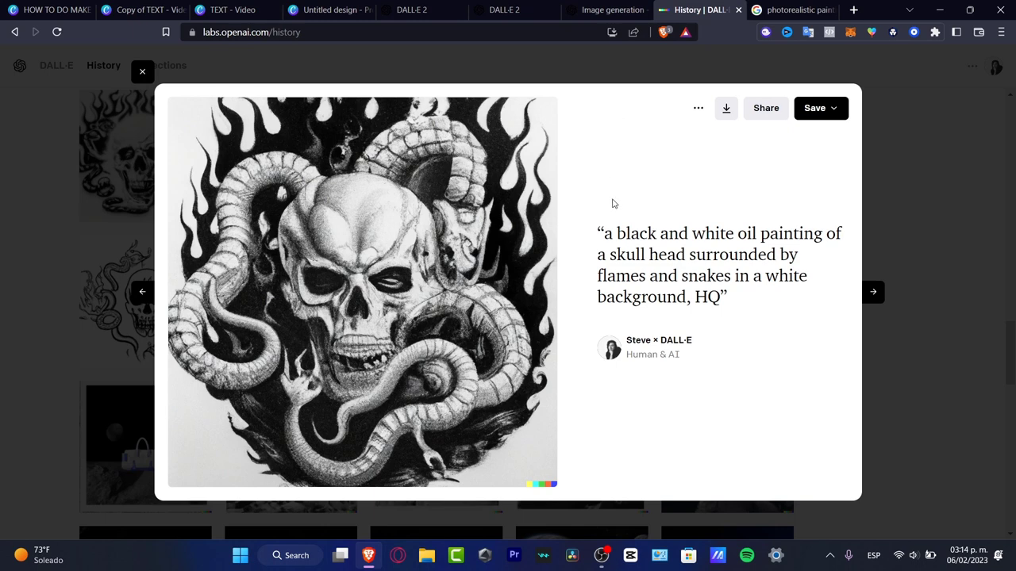
pyautogui.click(140, 295)
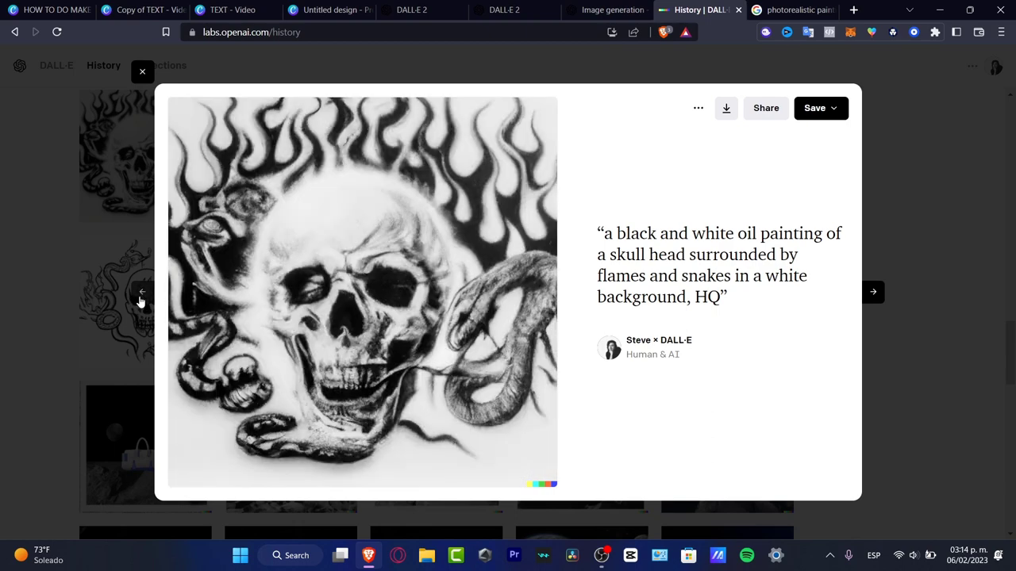
pyautogui.click(140, 295)
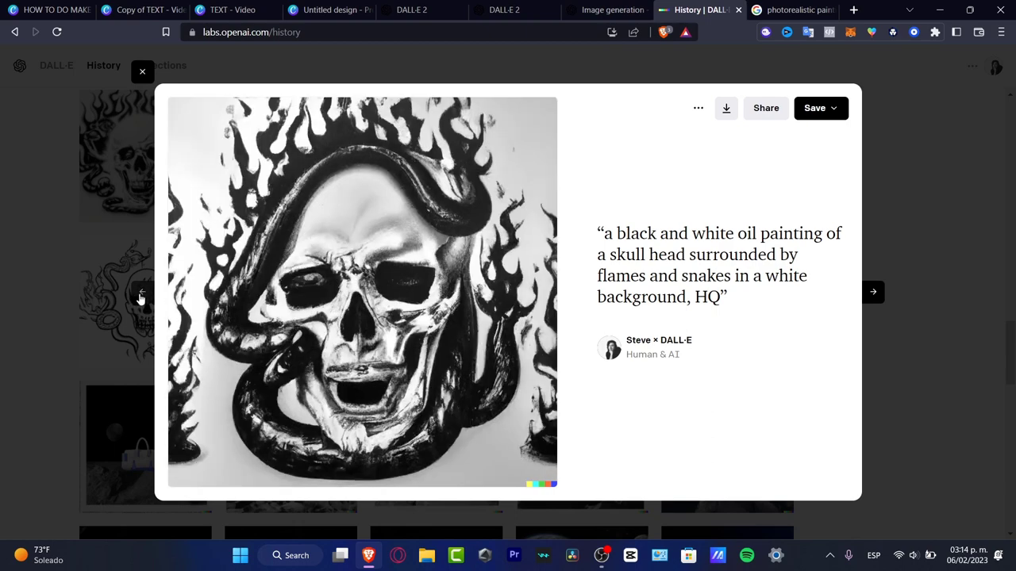
pyautogui.click(140, 295)
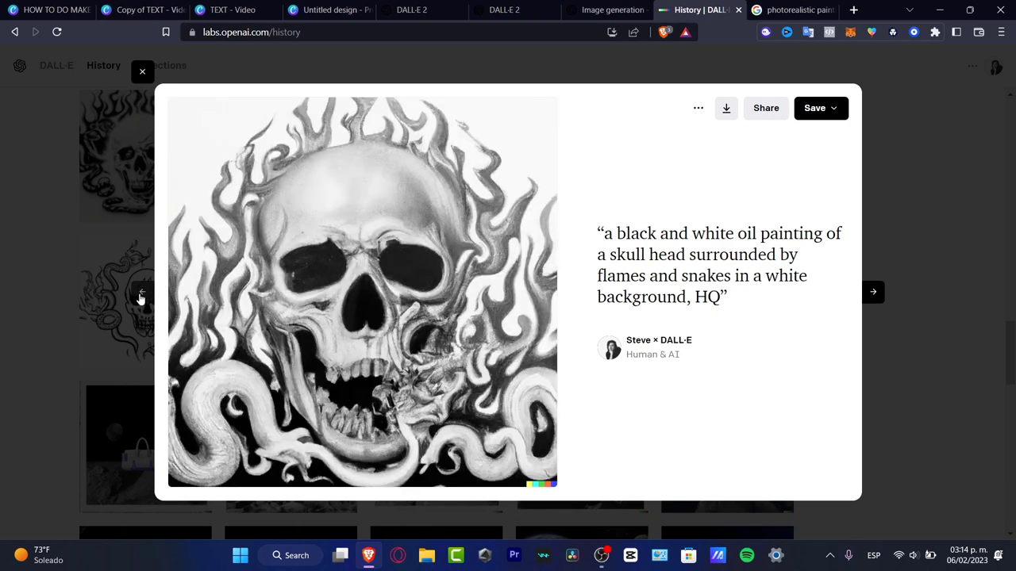
pyautogui.click(884, 295)
pyautogui.click(883, 295)
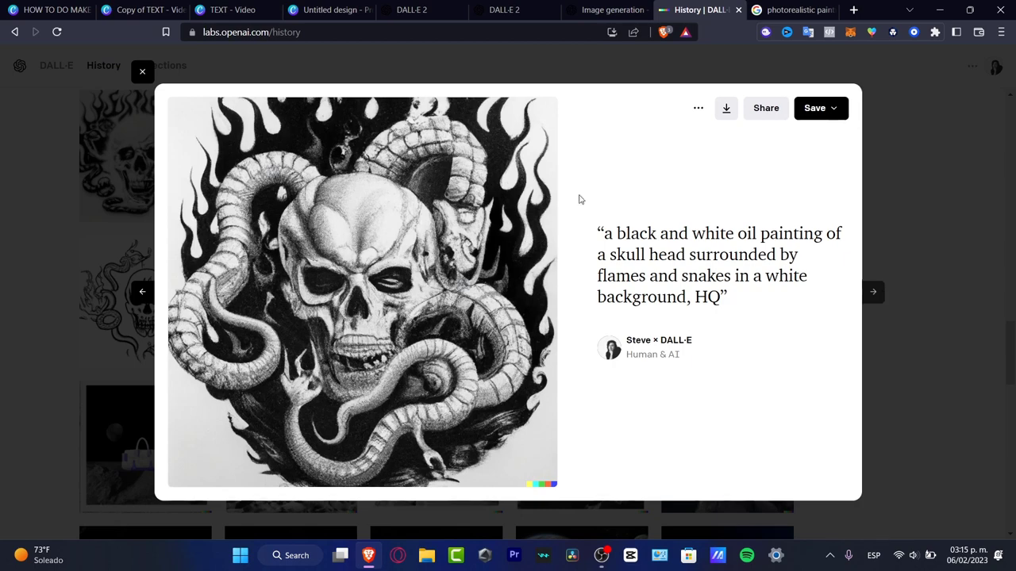
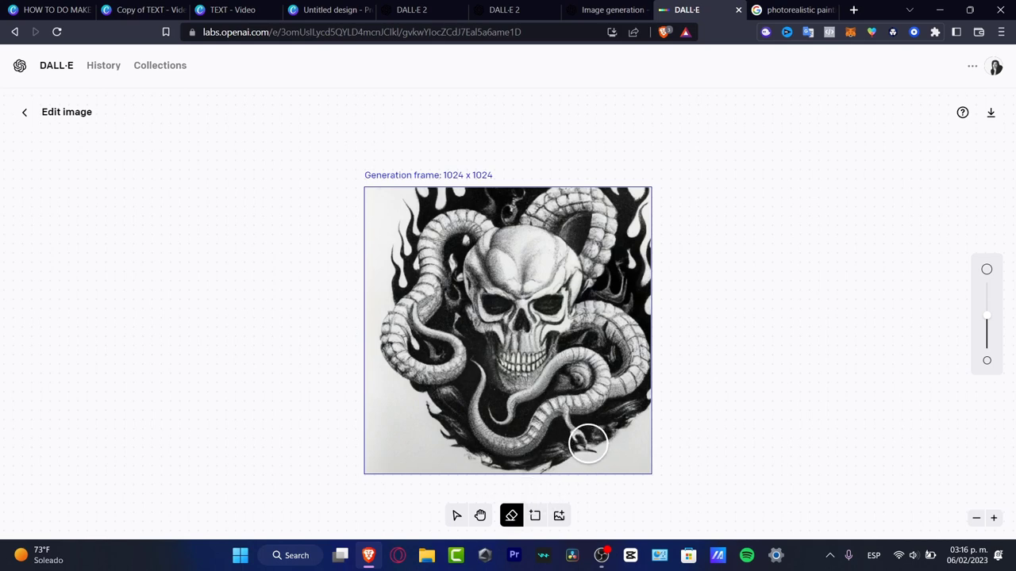
# Erase the area around the small detail below the snake's coil in the lower right part of the skull image.
pyautogui.moveTo(587, 446)
pyautogui.mouseDown()
pyautogui.moveTo(569, 424)
pyautogui.moveTo(607, 457)
pyautogui.mouseUp()
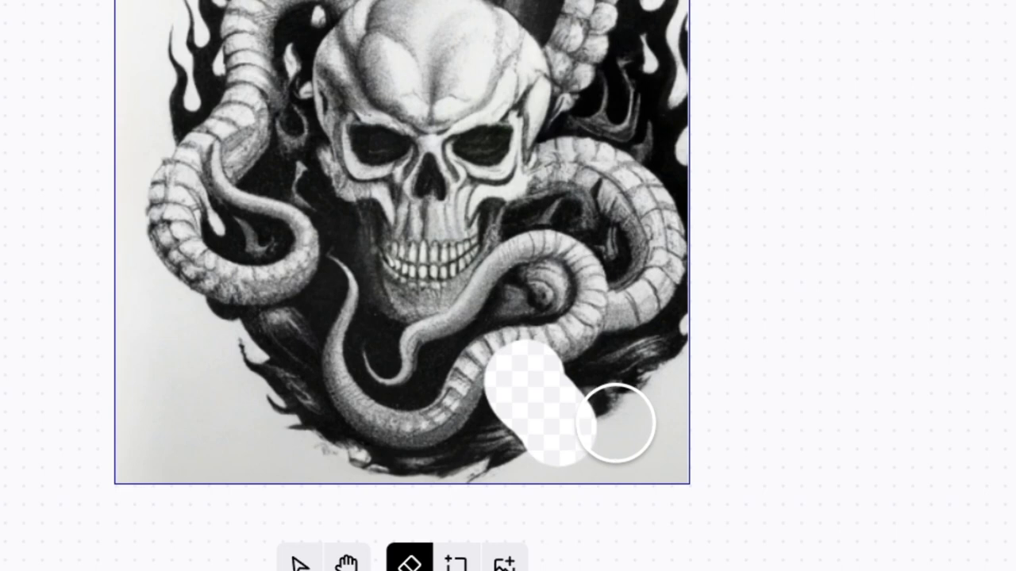
pyautogui.moveTo(542, 418); pyautogui.dragTo(558, 429)
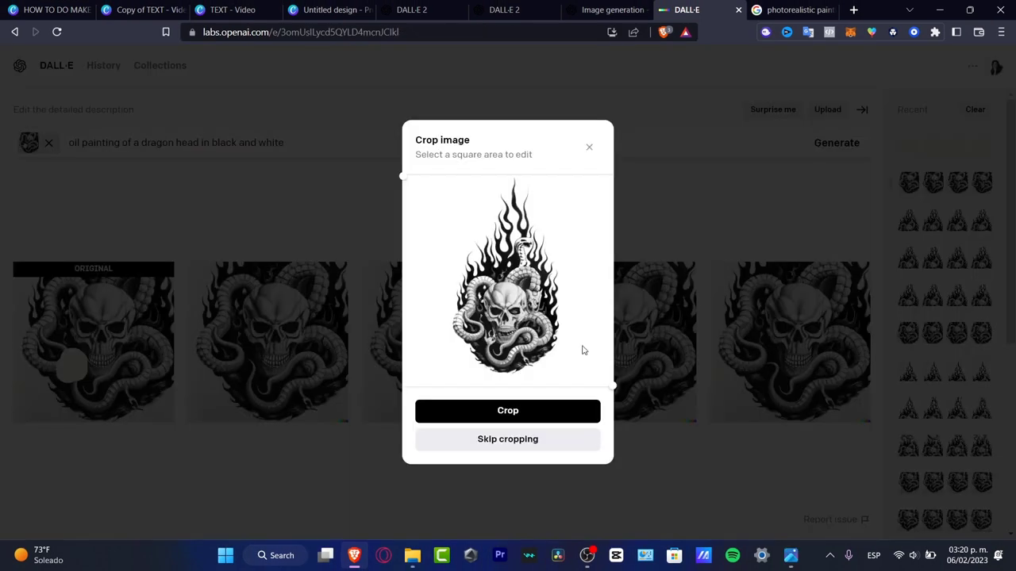
# Crop the uploaded flaming skull artwork to a slightly smaller square and generate variations of it.
pyautogui.moveTo(611, 386); pyautogui.dragTo(608, 383)
pyautogui.click(547, 414)
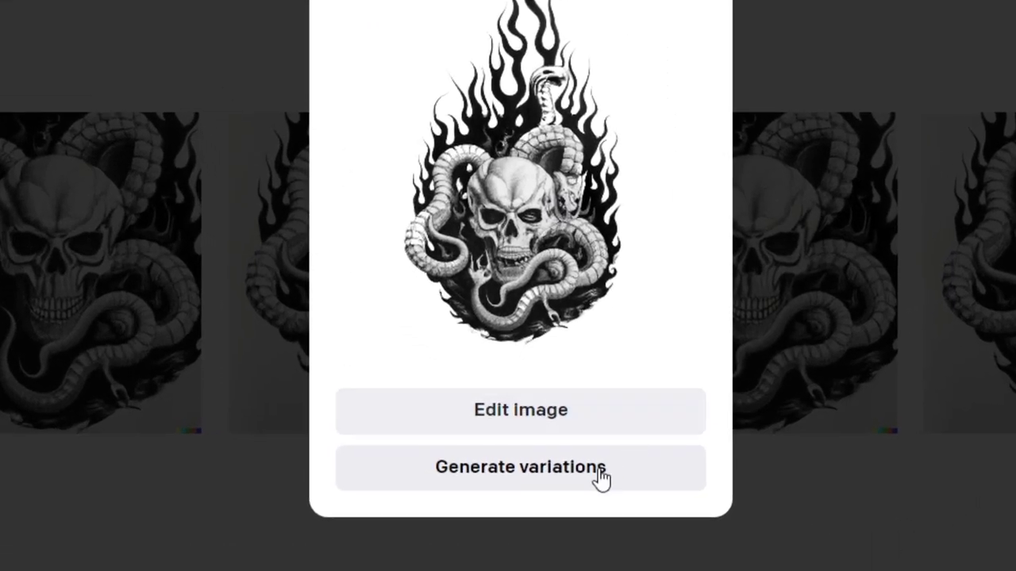
pyautogui.click(601, 476)
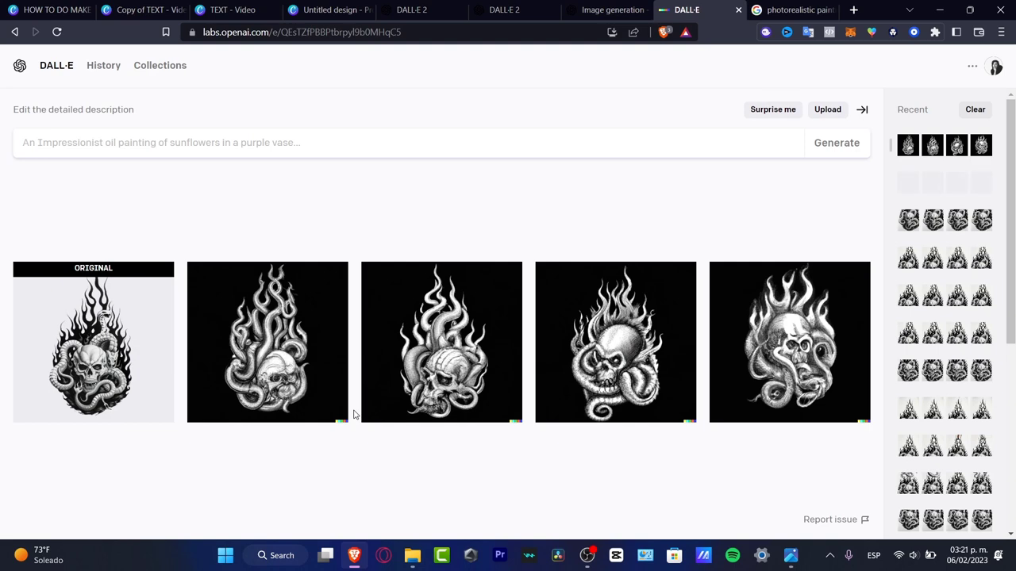
# Open the original flaming skull image, view each of its four black-background variations at full size, and return to the original.
pyautogui.click(159, 401)
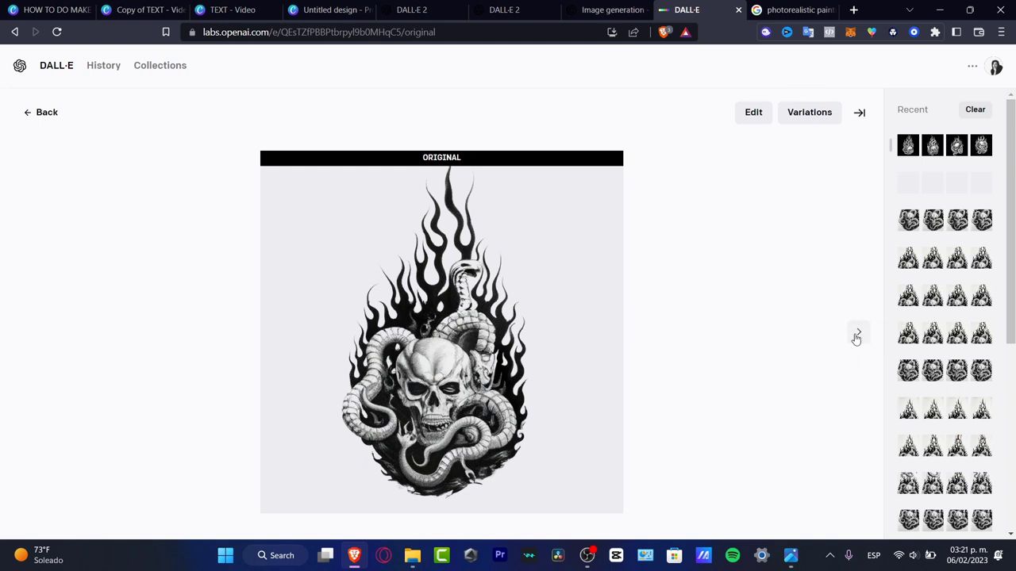
pyautogui.click(857, 334)
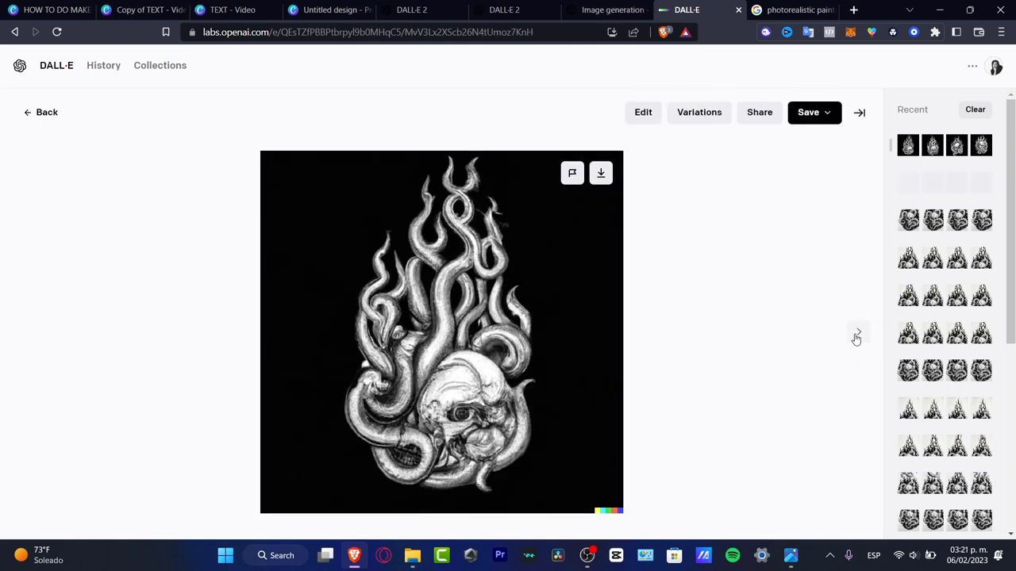
pyautogui.click(857, 334)
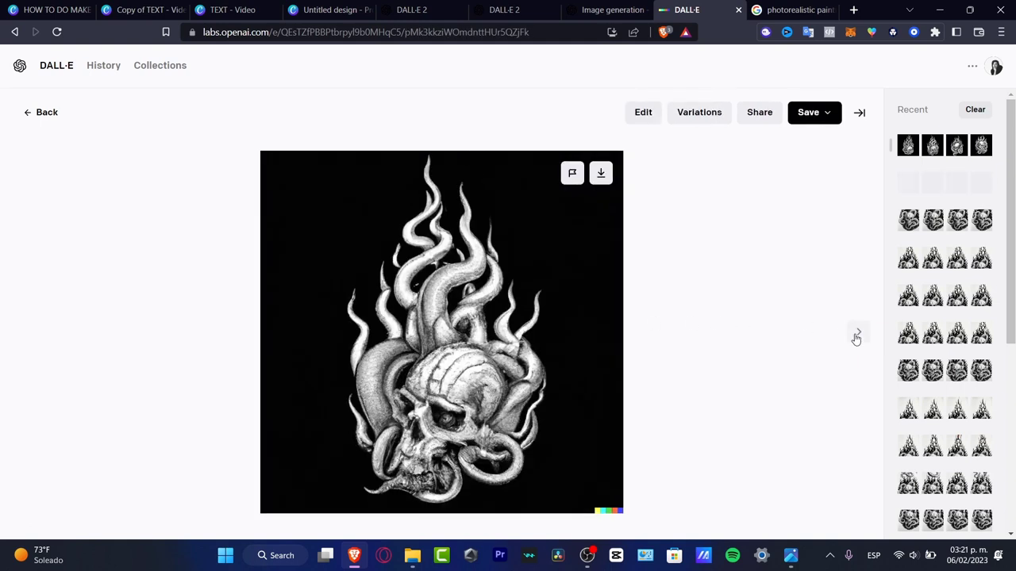
pyautogui.click(857, 334)
pyautogui.click(856, 336)
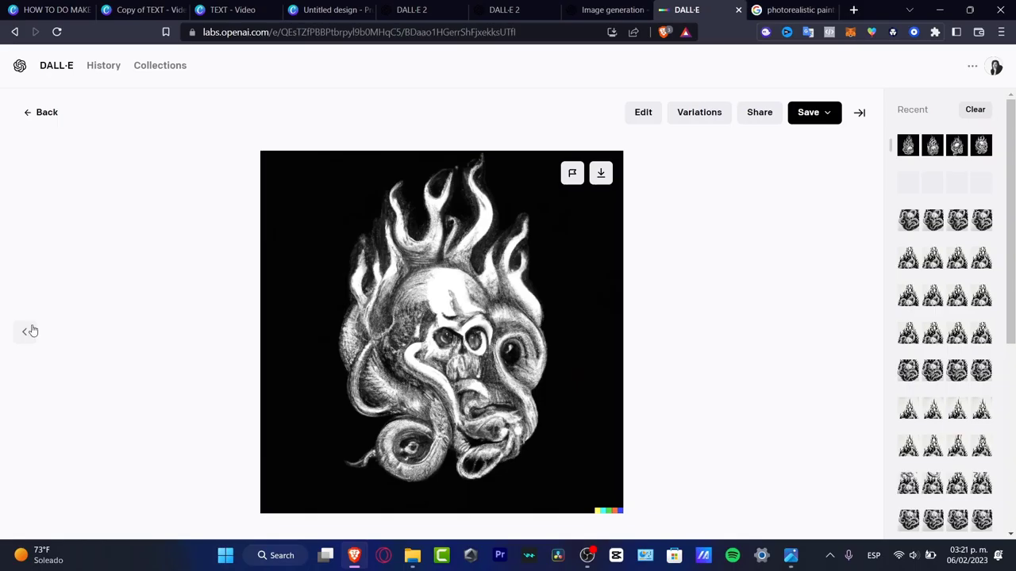
pyautogui.click(30, 331)
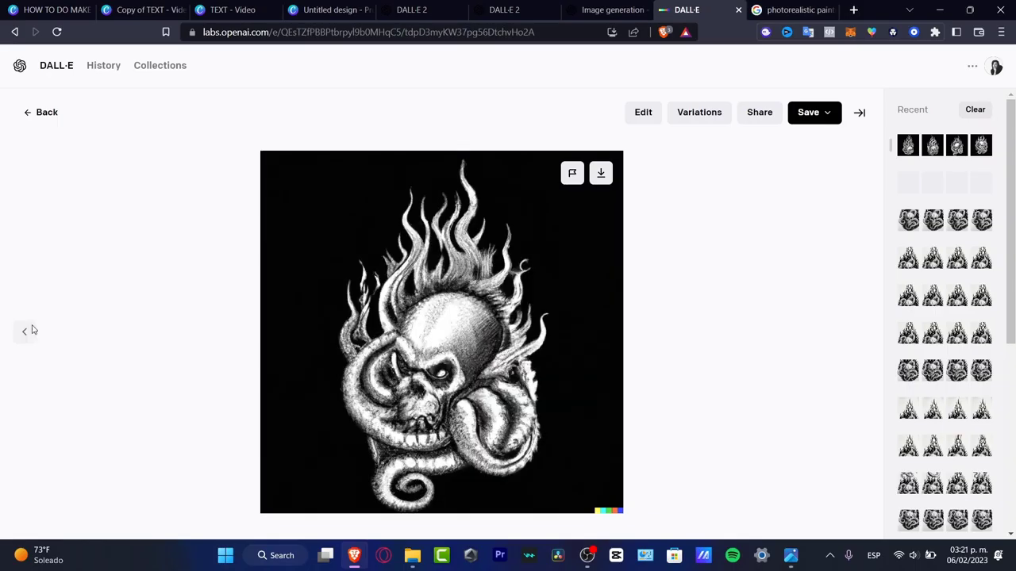
pyautogui.click(29, 331)
pyautogui.click(29, 331)
pyautogui.click(29, 331)
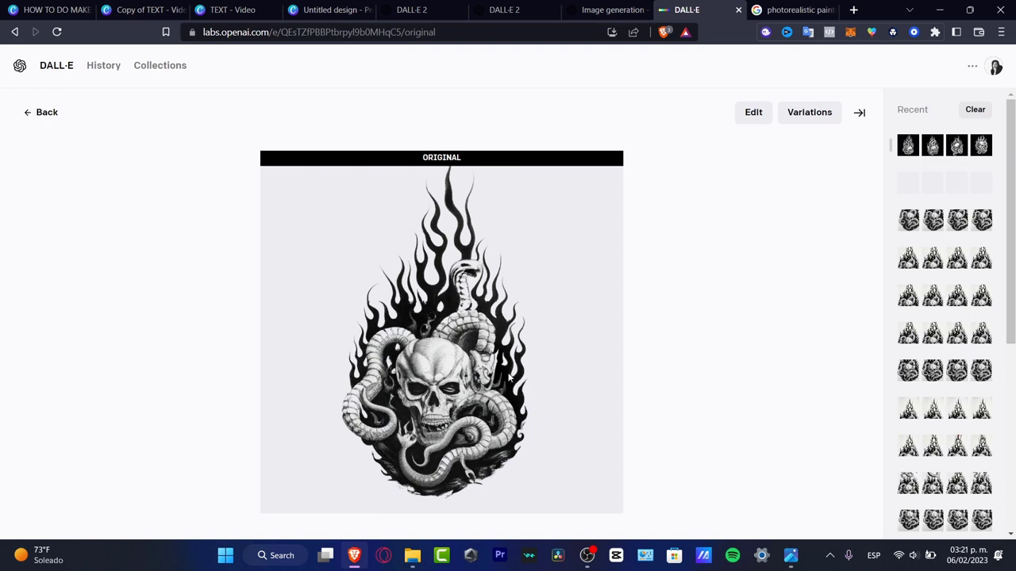
# Open the devil head sketch set from the recent generations, and switch to the photo viewer with the saved flaming skull artwork.
pyautogui.click(961, 306)
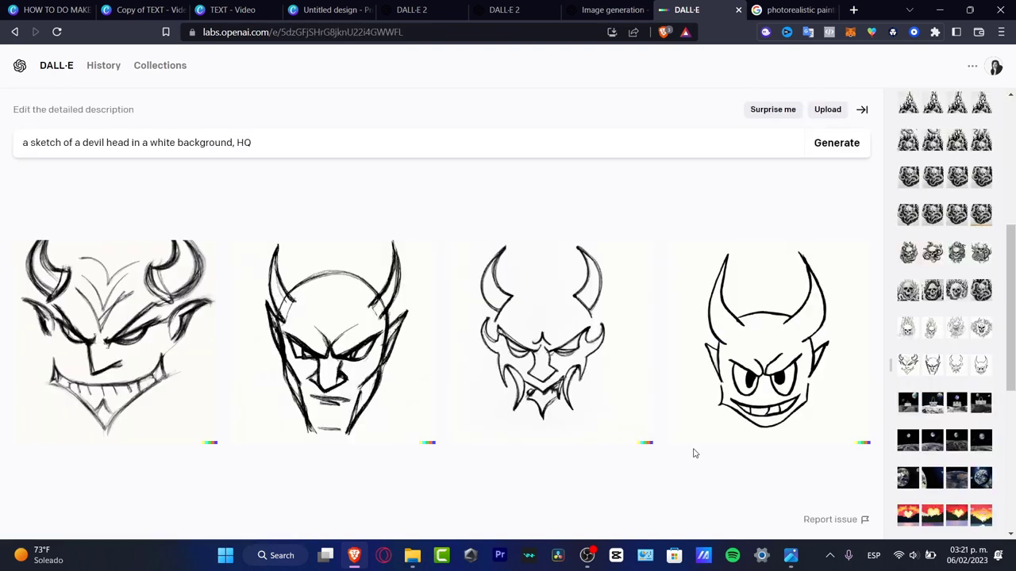
pyautogui.click(791, 554)
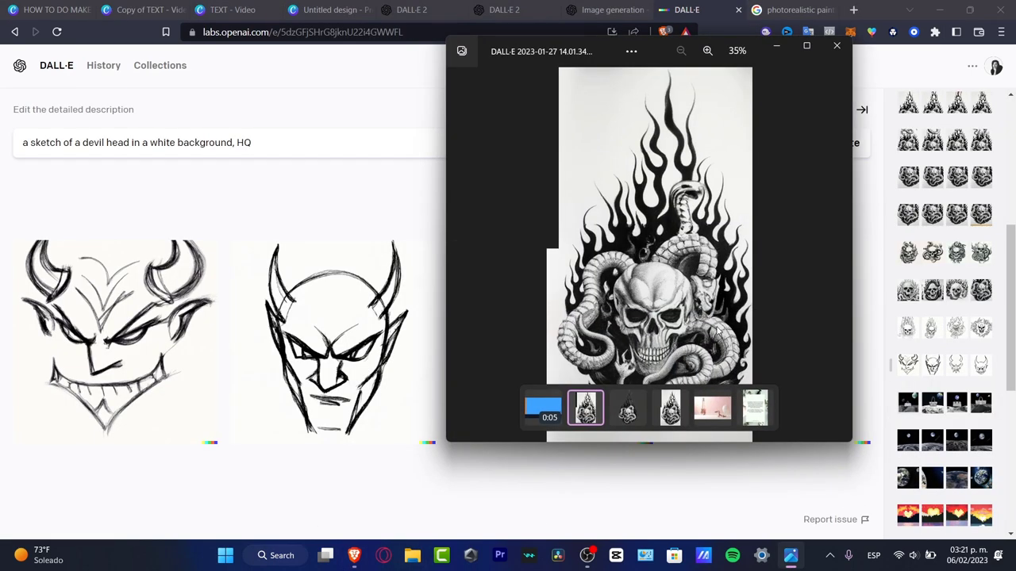